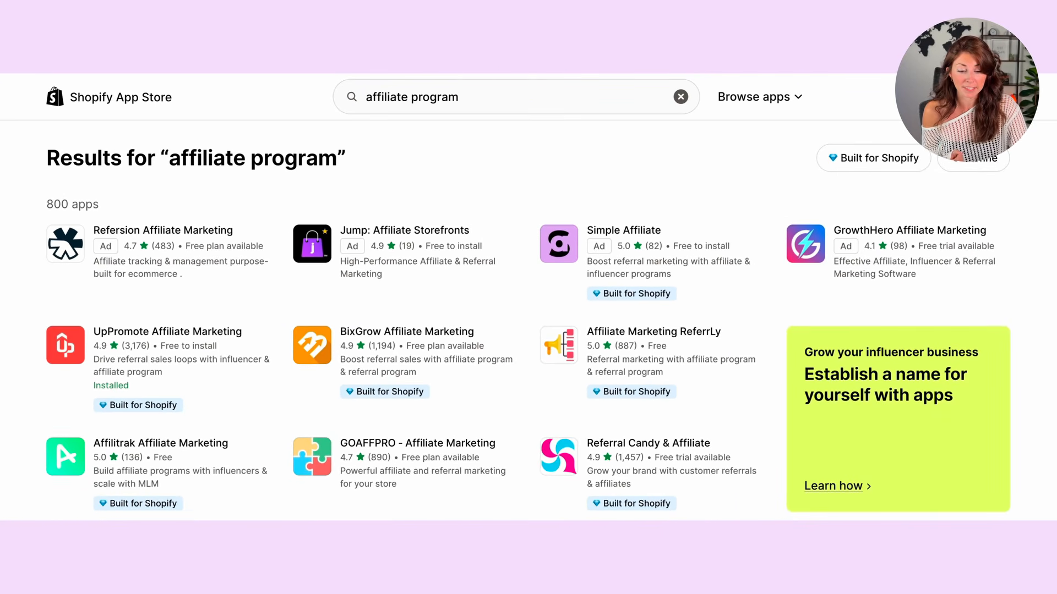
Step: Browse the affiliate program apps and the ShareASale merchant list, and open the sign-up from the affiliate program landing page
scroll(168, 302, "down", 1)
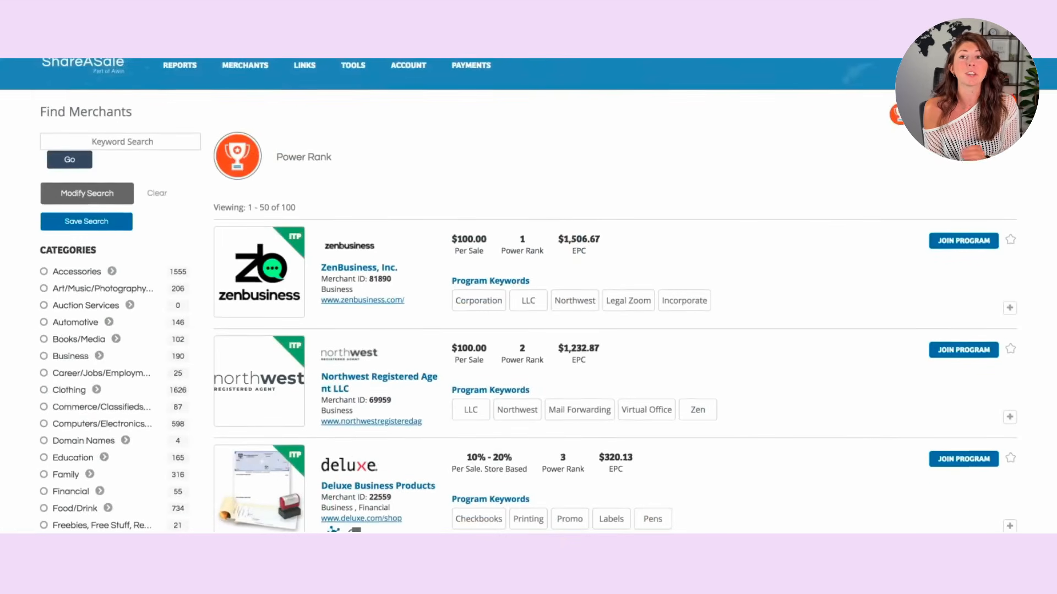
scroll(529, 297, "down", 20)
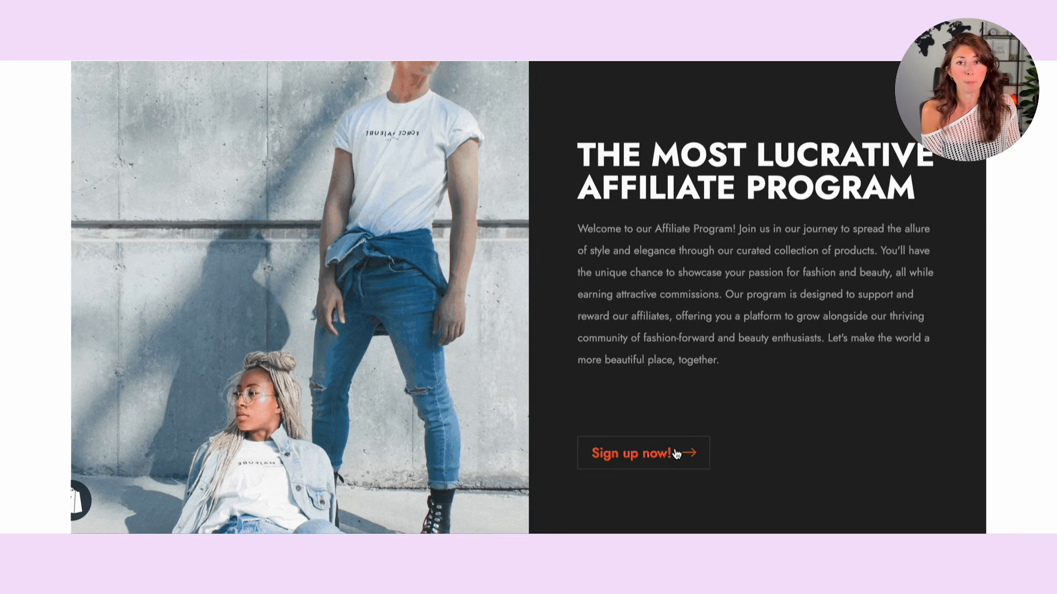
left_click(675, 454)
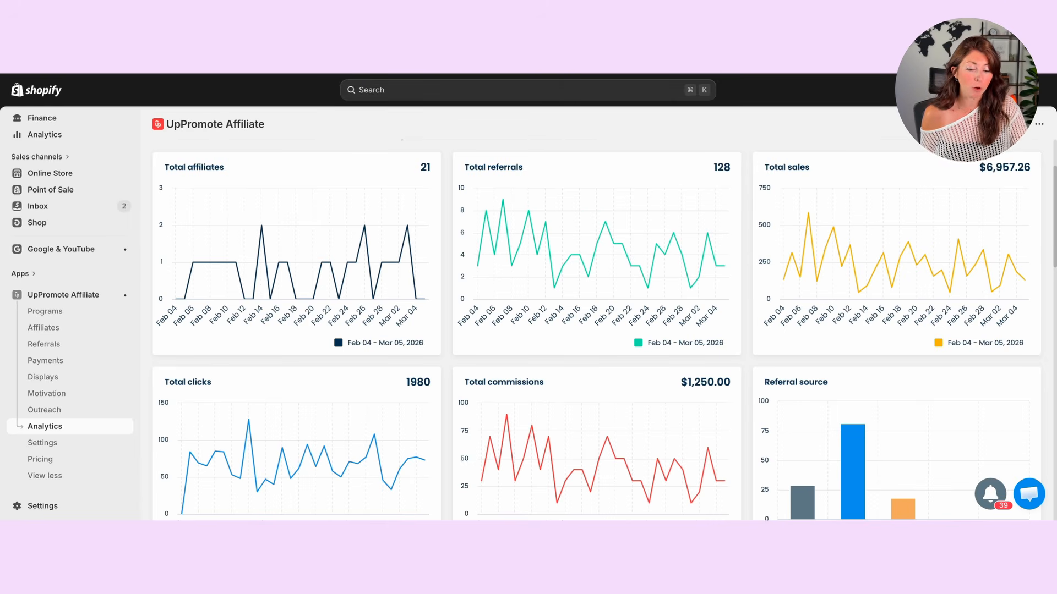
Step: Examine the UpPromote analytics charts, including the coupon and affiliate link bars of the referral source chart
scroll(418, 203, "down", 3)
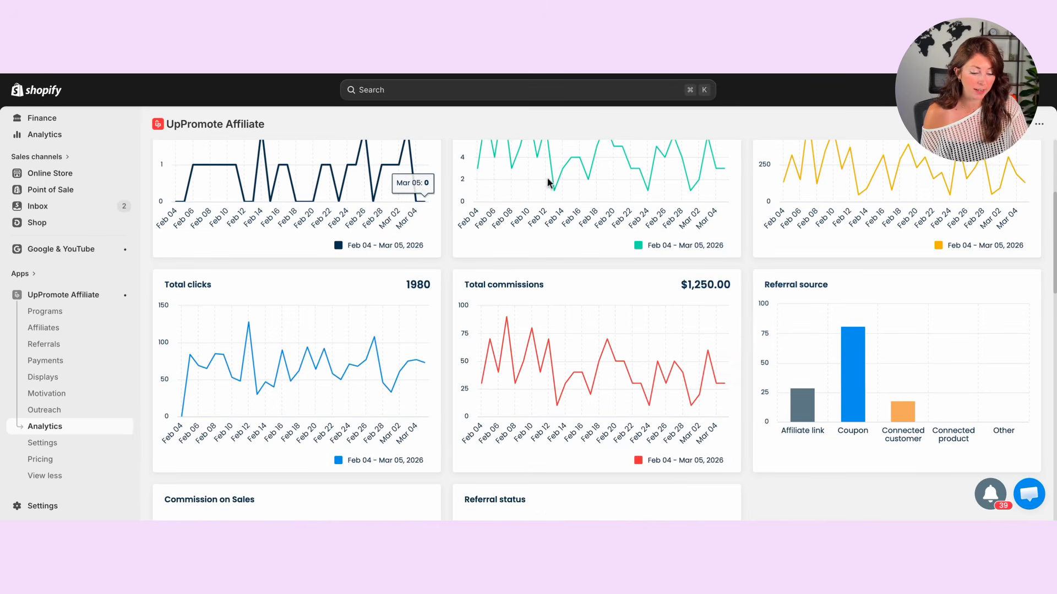
mouse_move(800, 410)
mouse_move(471, 349)
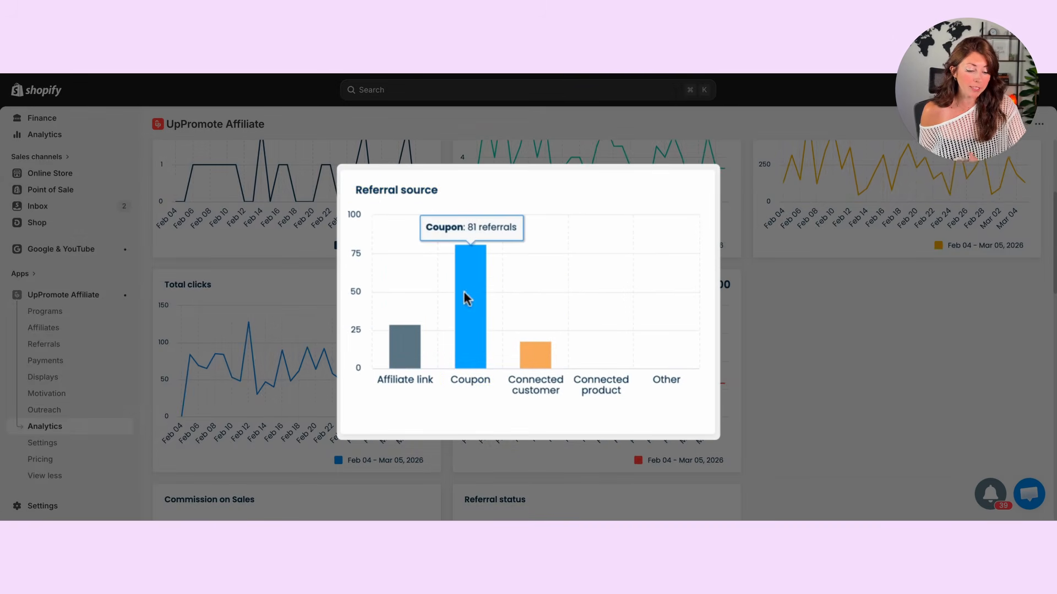
mouse_move(391, 337)
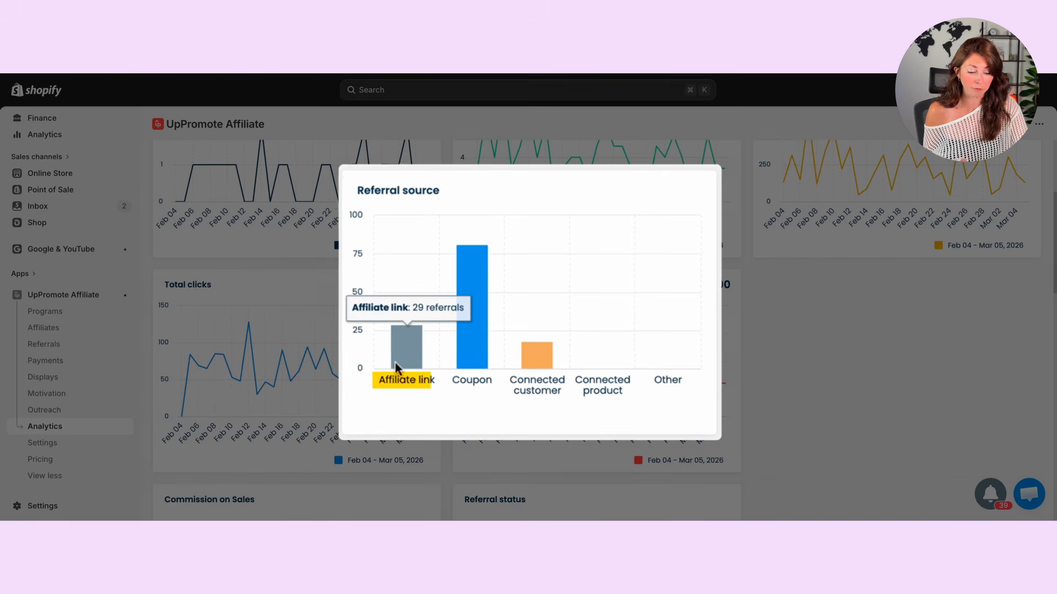
mouse_move(715, 393)
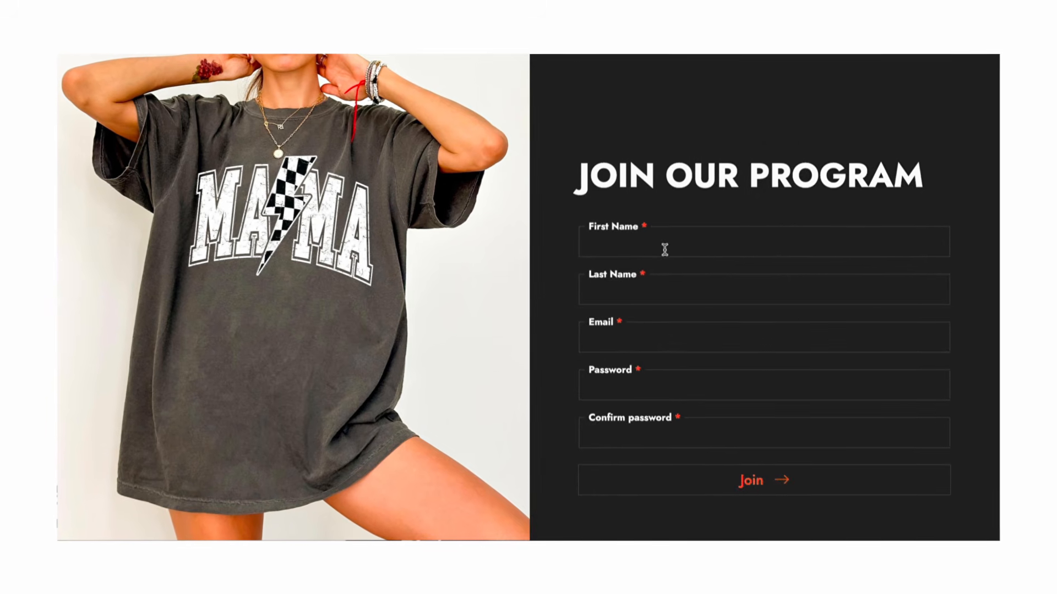
Step: Start filling in the applicant's first name on the Join Our Program registration form
left_click(665, 249)
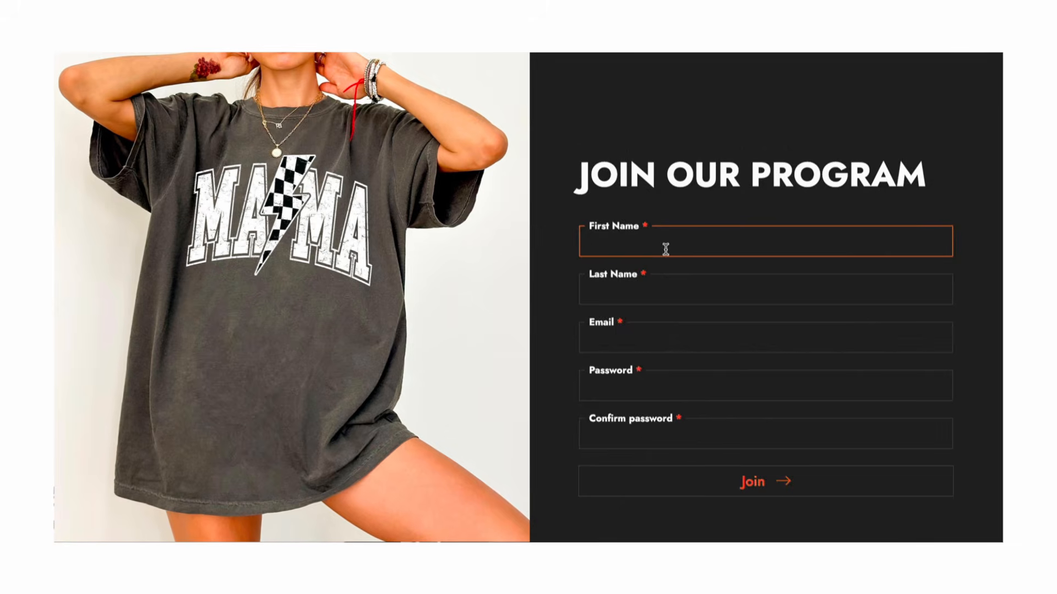
type("Ca")
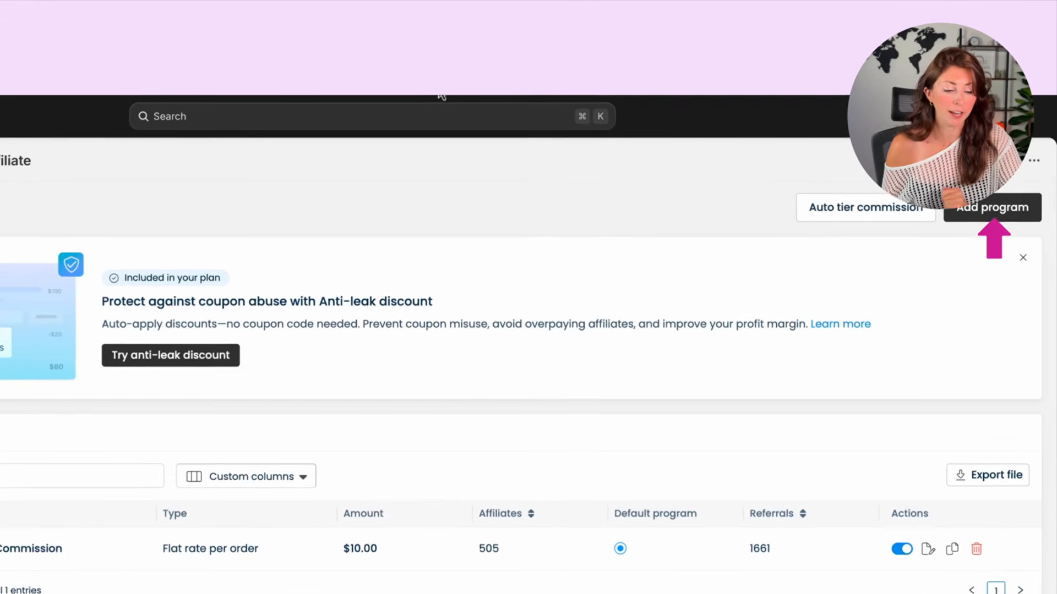
Step: Start adding an affiliate program in UpPromote and inspect the commission types available for the default commission
left_click(1022, 212)
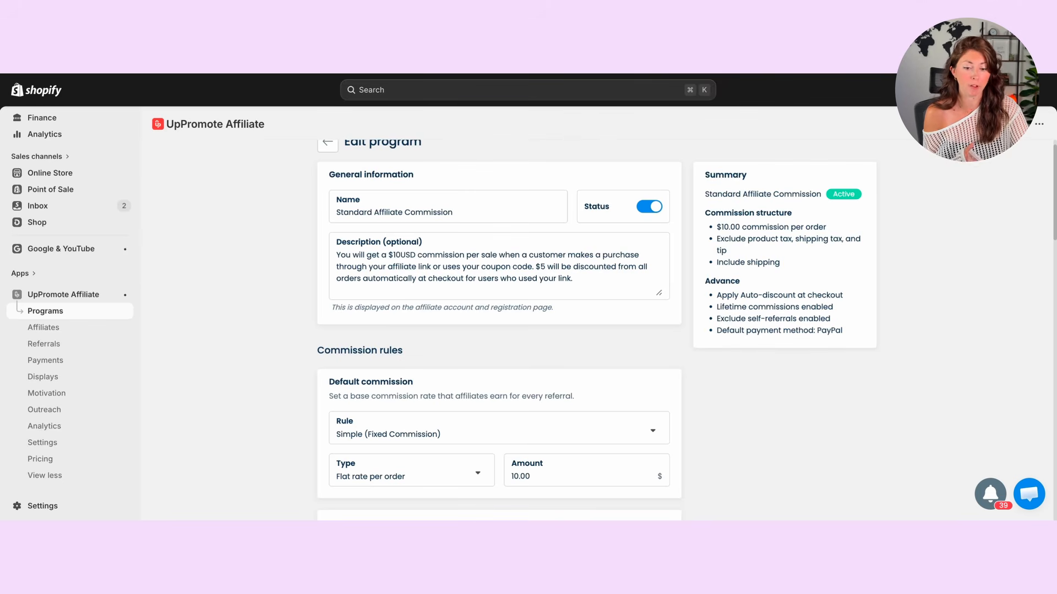
scroll(250, 242, "down", 2)
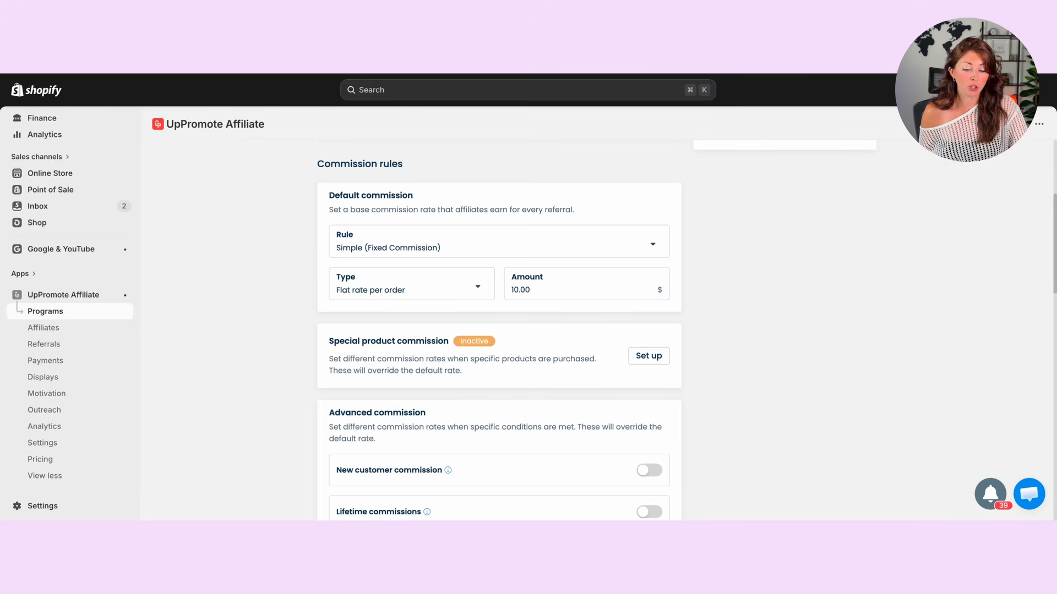
left_click(375, 289)
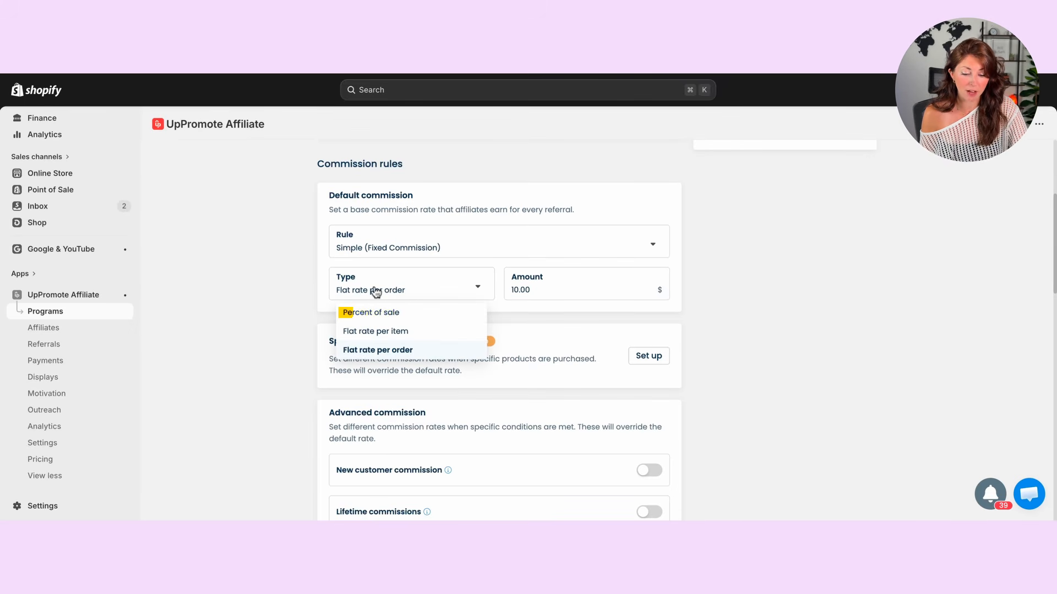
left_click(247, 343)
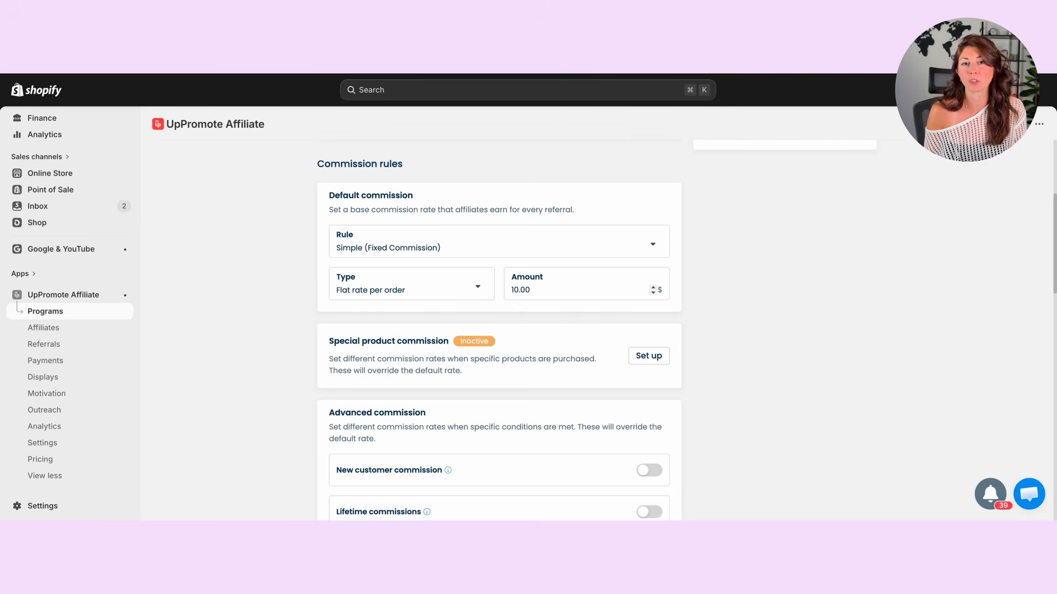
Step: Review the program's advanced commission options, including lifetime and special coupon commissions, and the customer incentives
scroll(272, 171, "down", 4)
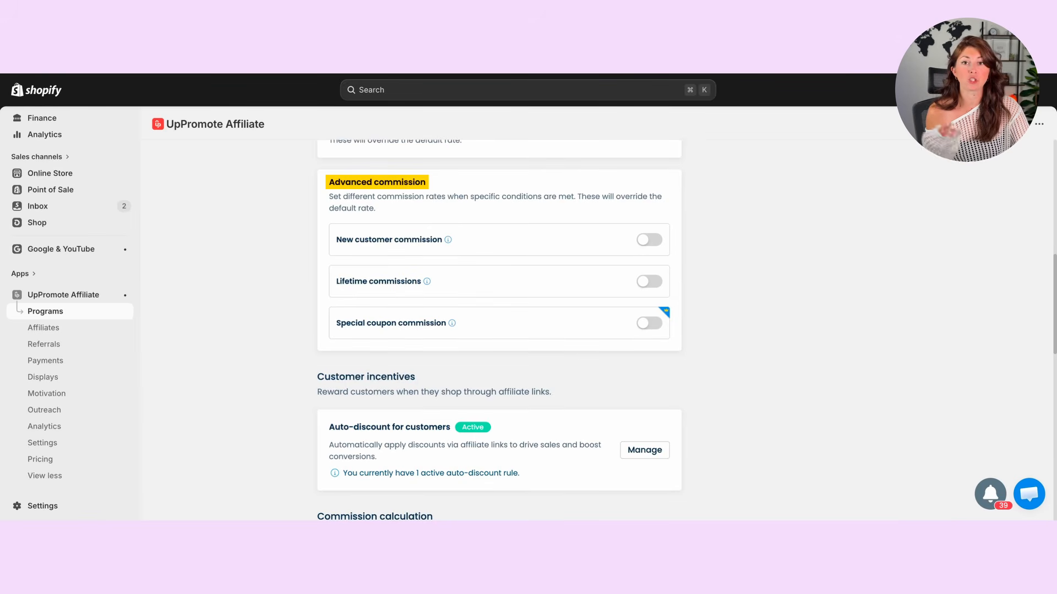
scroll(285, 291, "down", 1)
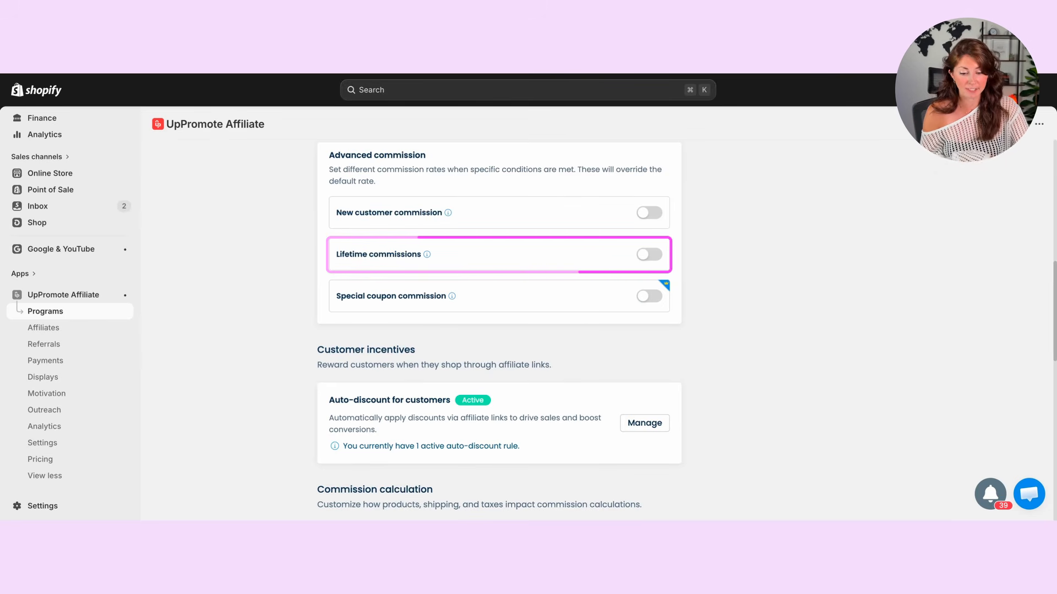
mouse_move(661, 290)
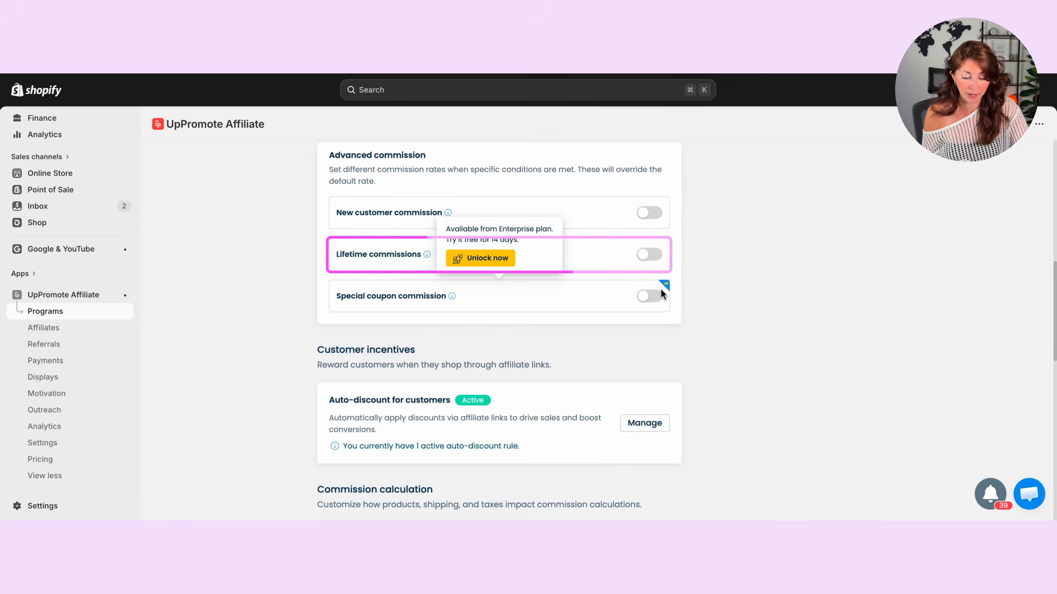
scroll(660, 289, "down", 2)
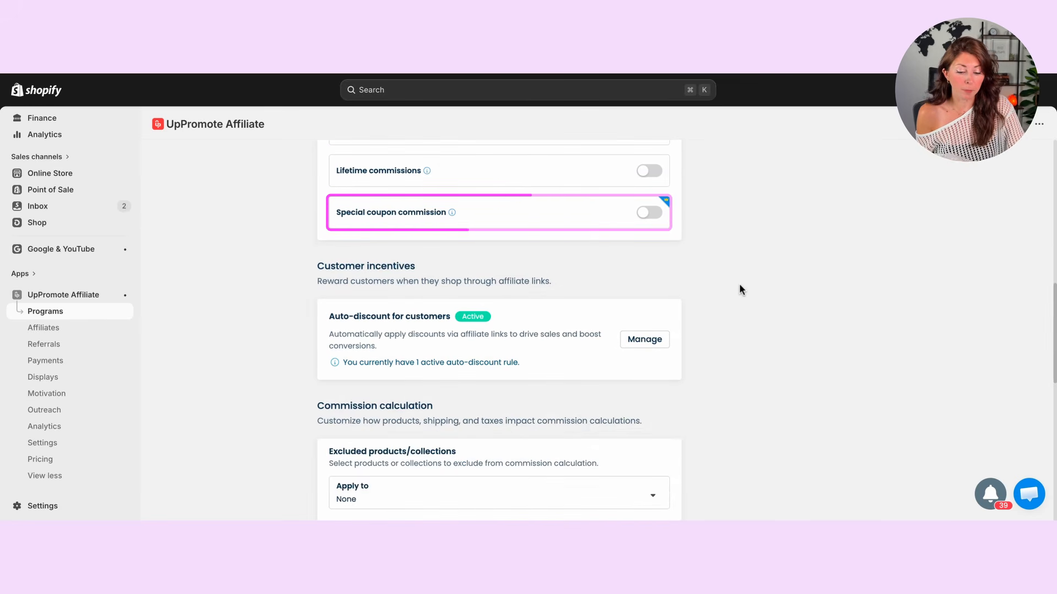
mouse_move(410, 219)
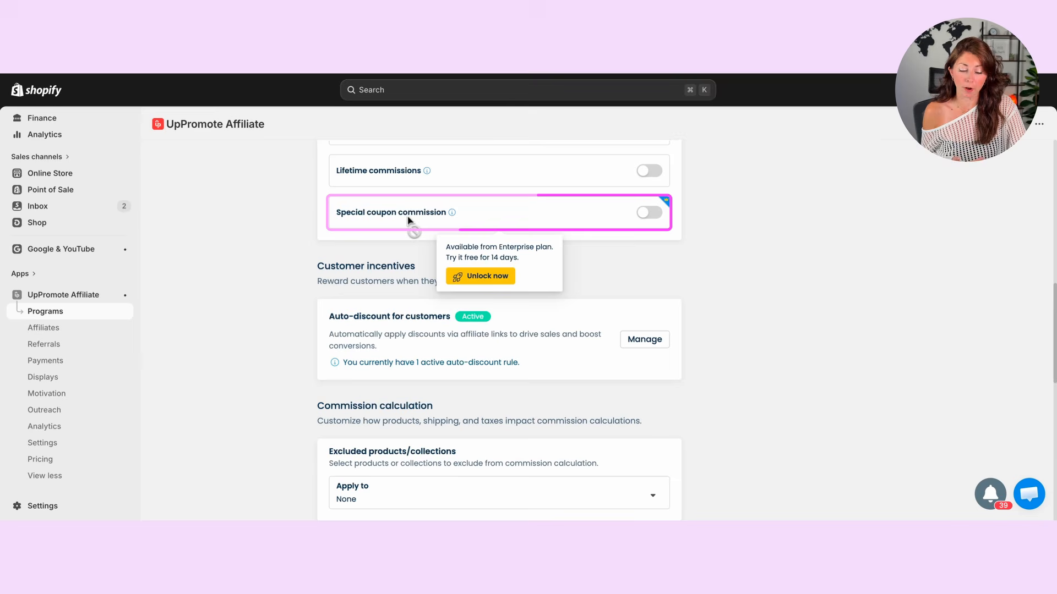
scroll(738, 230, "down", 1)
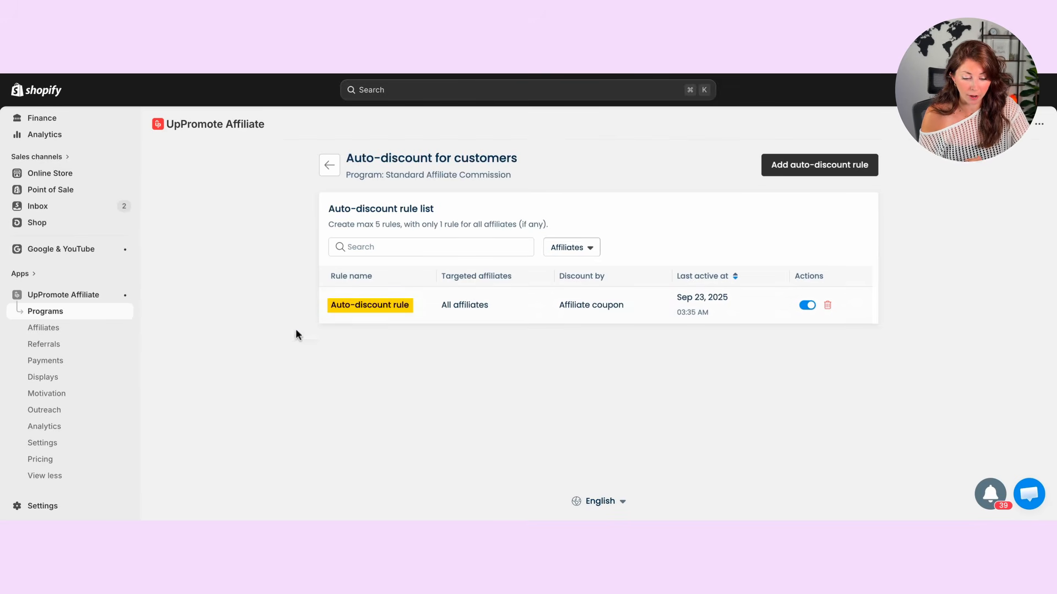
Step: Open the existing auto-discount rule for all affiliates and set its discount method to Anti-leak discount
left_click(382, 309)
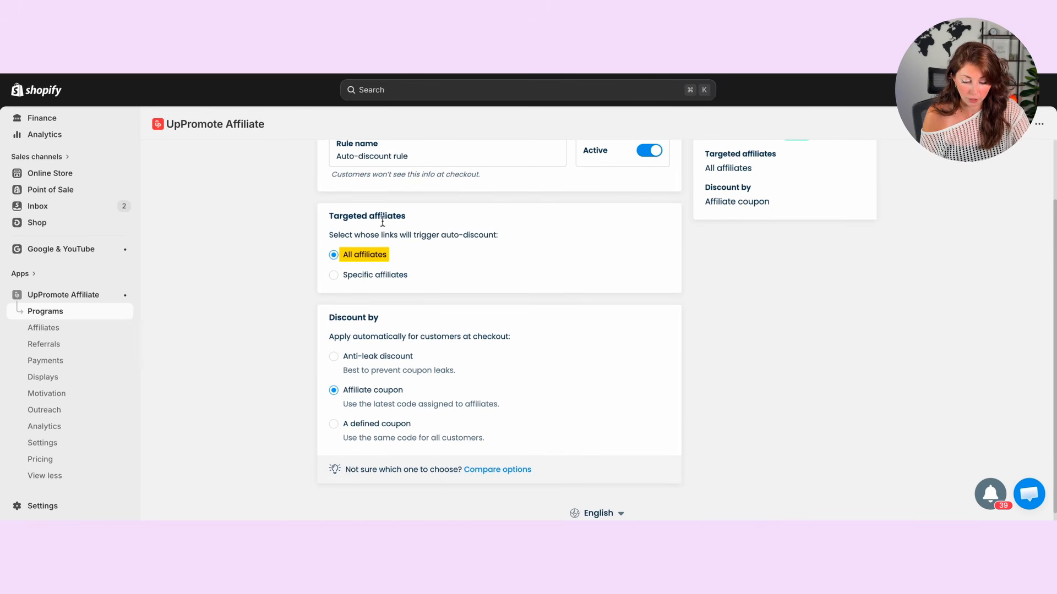
scroll(314, 229, "down", 1)
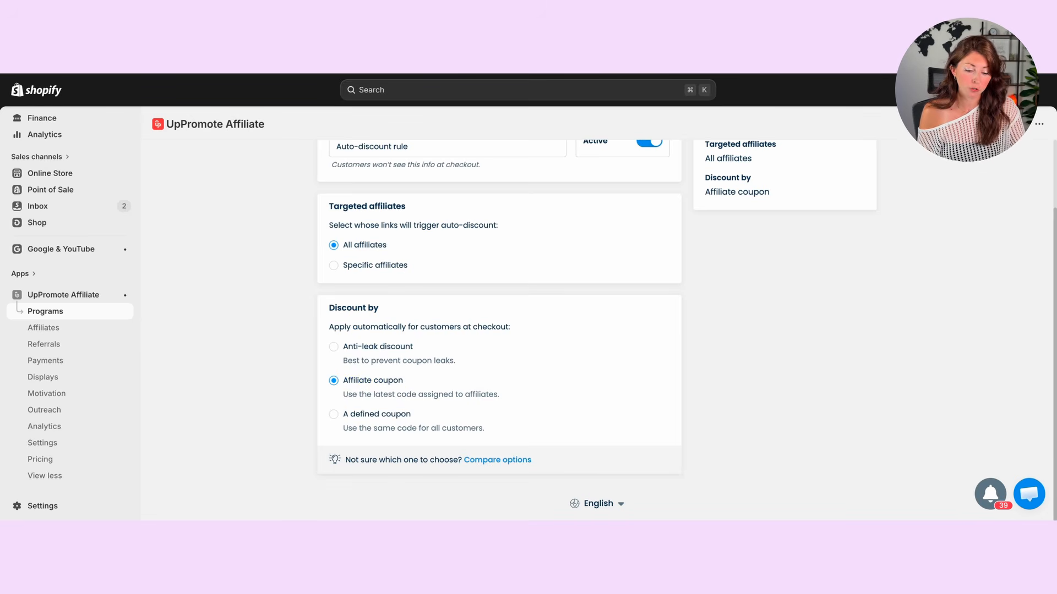
left_click(360, 353)
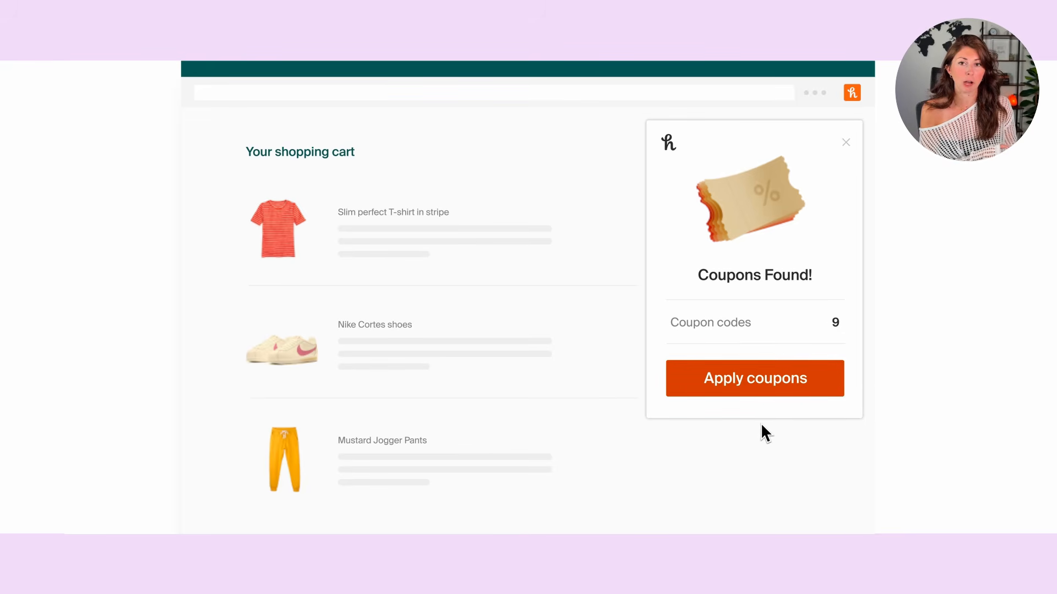
left_click(768, 389)
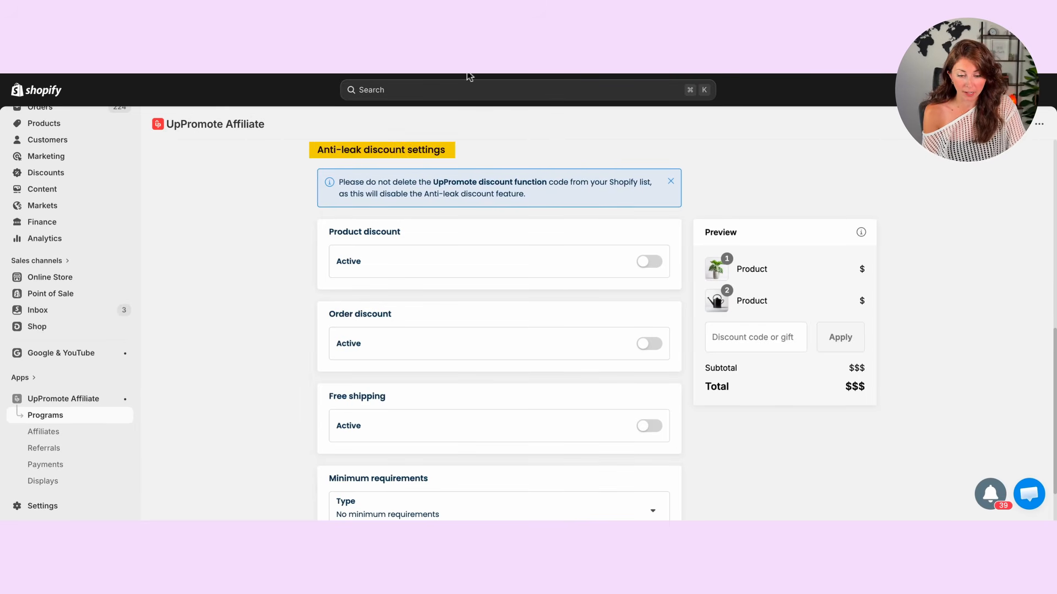
Step: Activate the product discount in the anti-leak settings and set it to a fixed amount of $5.00
scroll(295, 254, "down", 2)
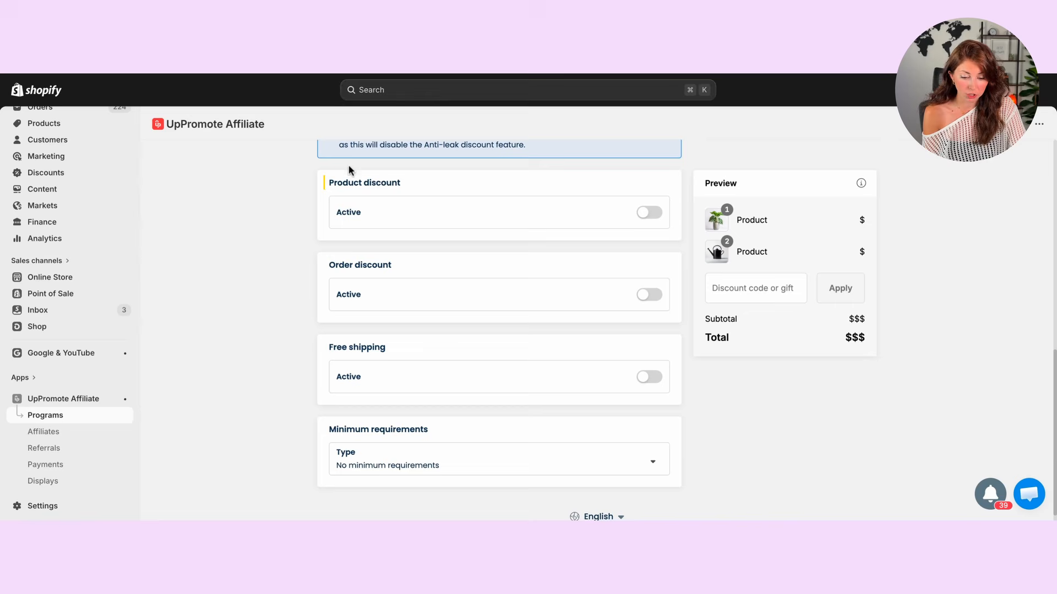
left_click(650, 212)
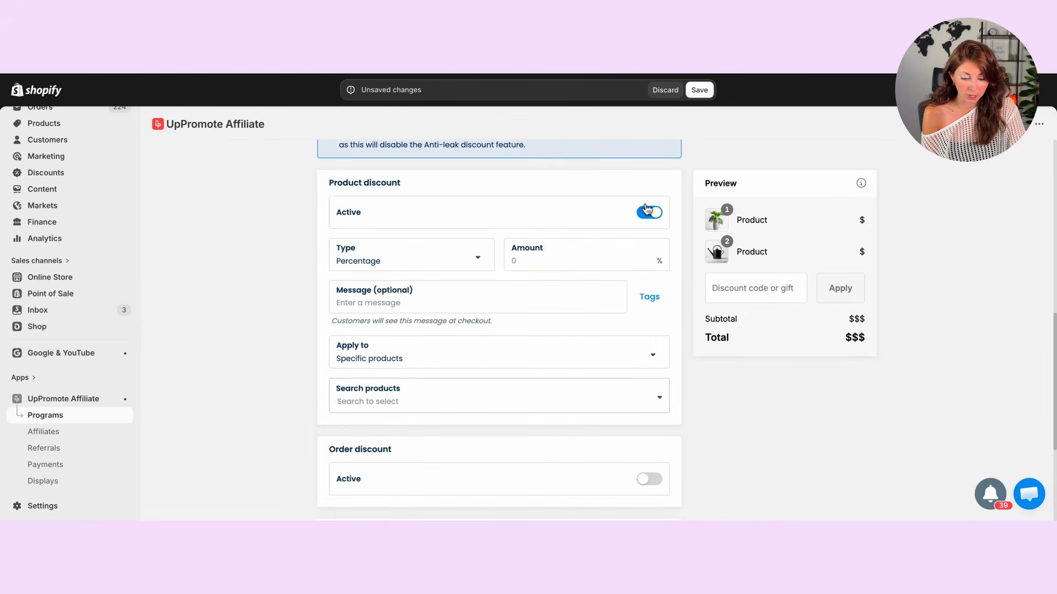
left_click(413, 264)
left_click(357, 299)
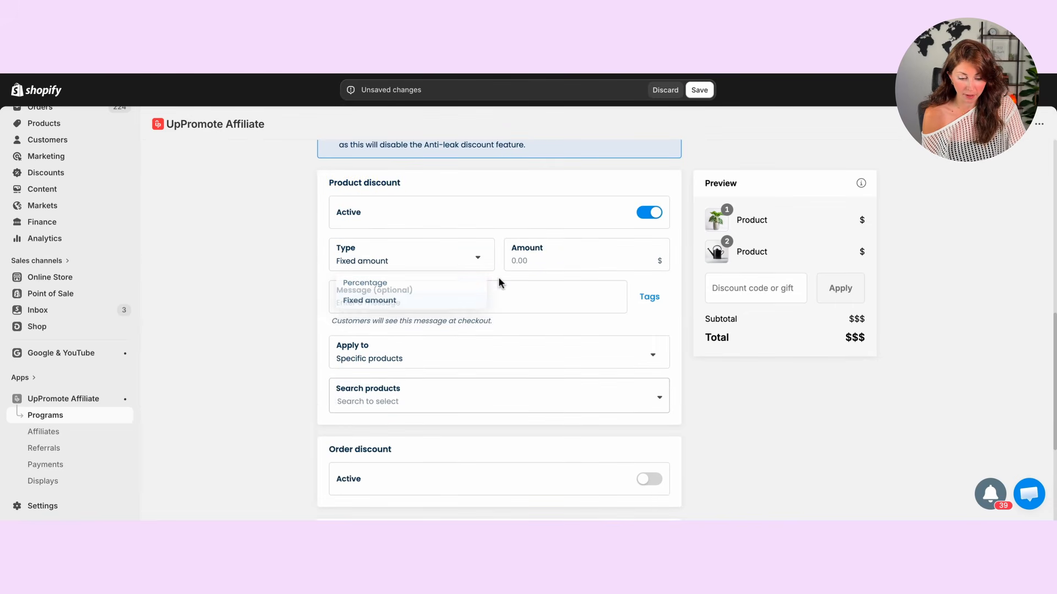
left_click(550, 255)
type("5.00")
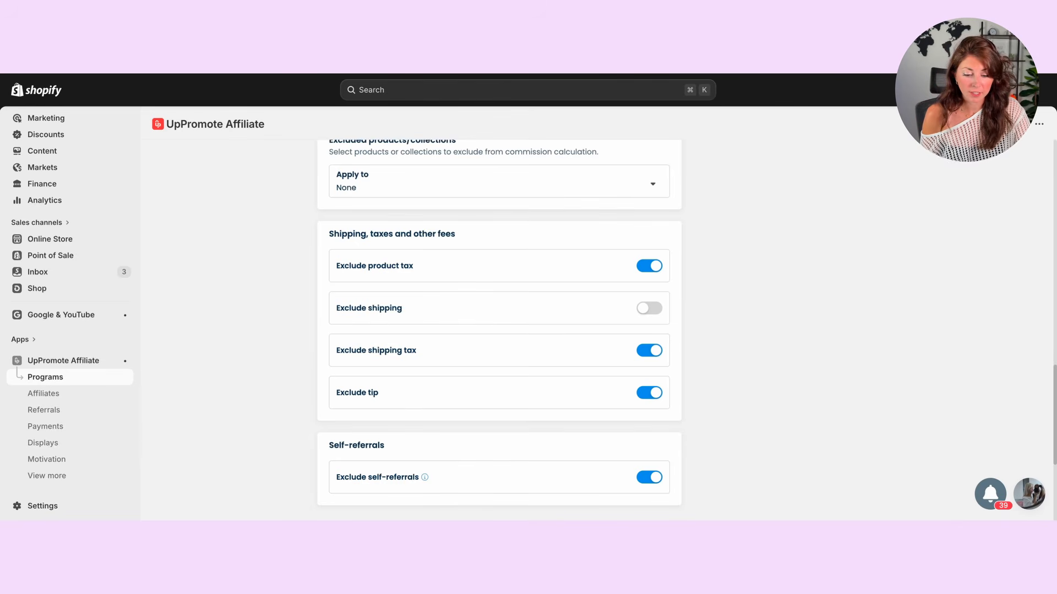
Step: Review the program's commission calculation settings for excluded products, shipping, taxes, tips and self-referrals
scroll(390, 235, "up", 3)
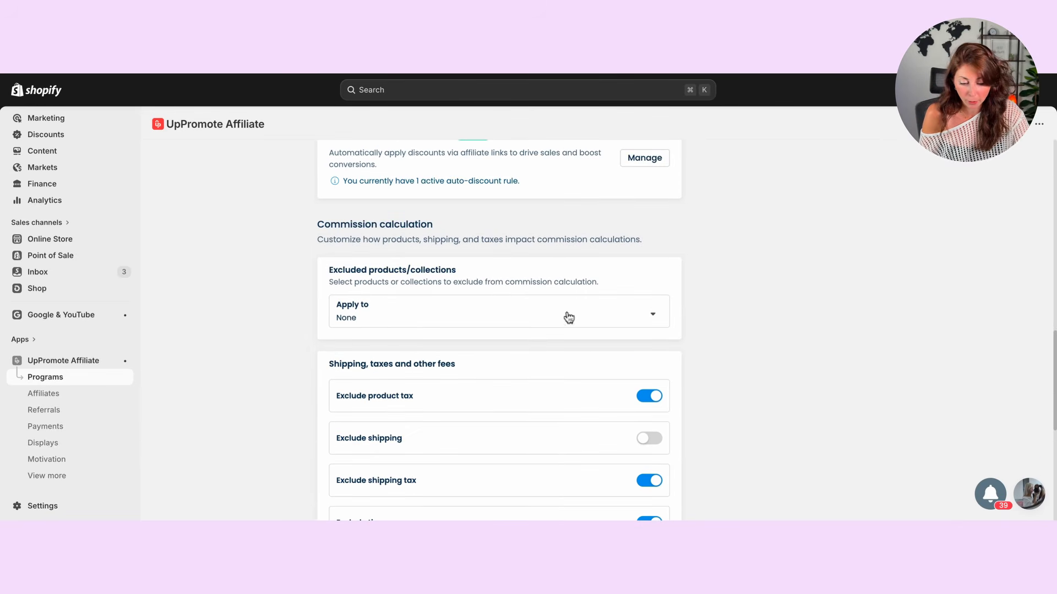
scroll(341, 340, "up", 1)
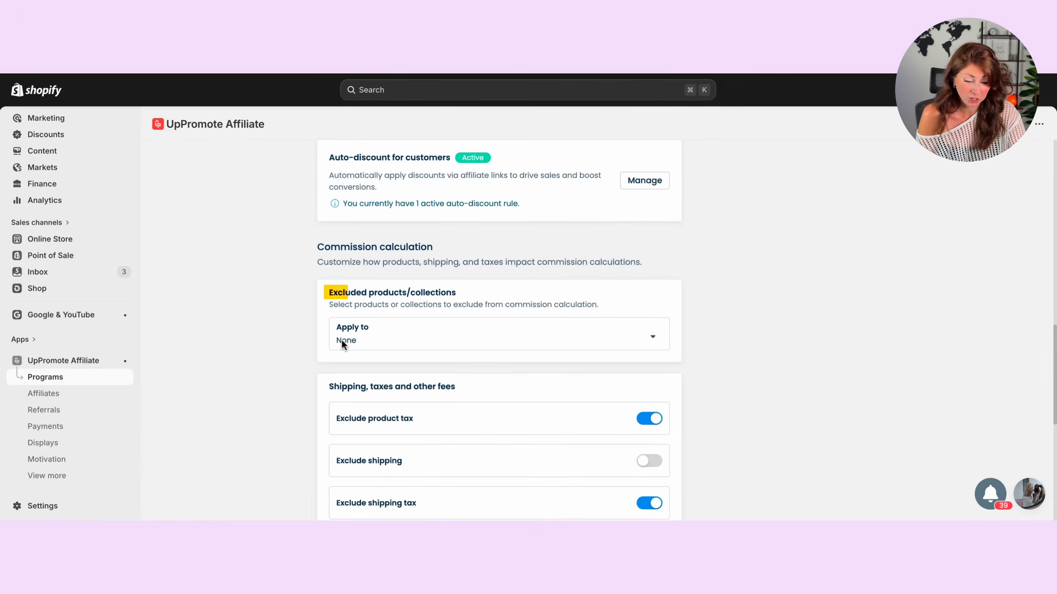
scroll(342, 339, "down", 3)
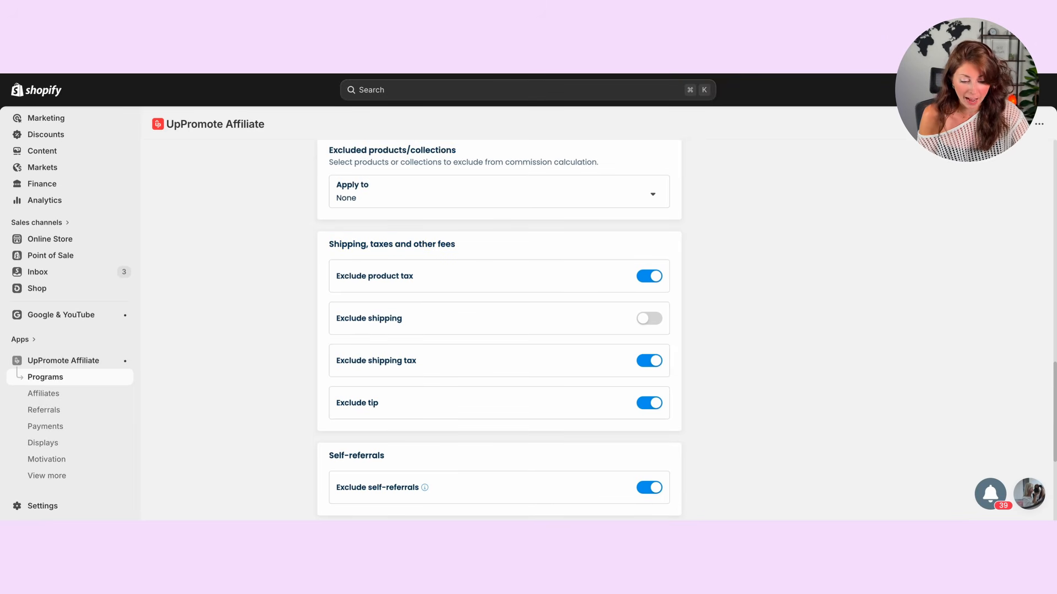
scroll(231, 302, "down", 3)
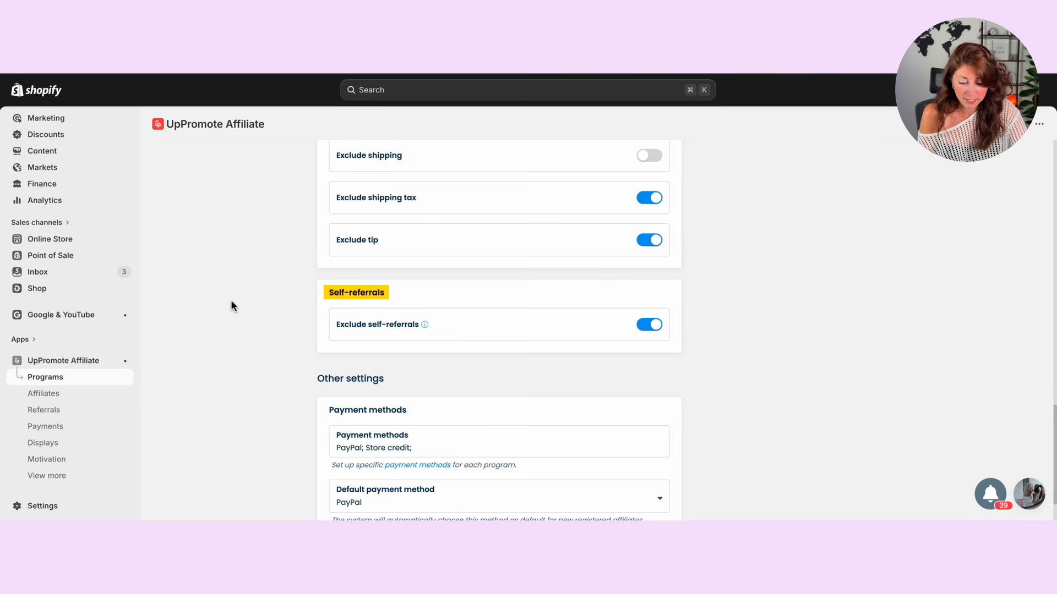
mouse_move(424, 328)
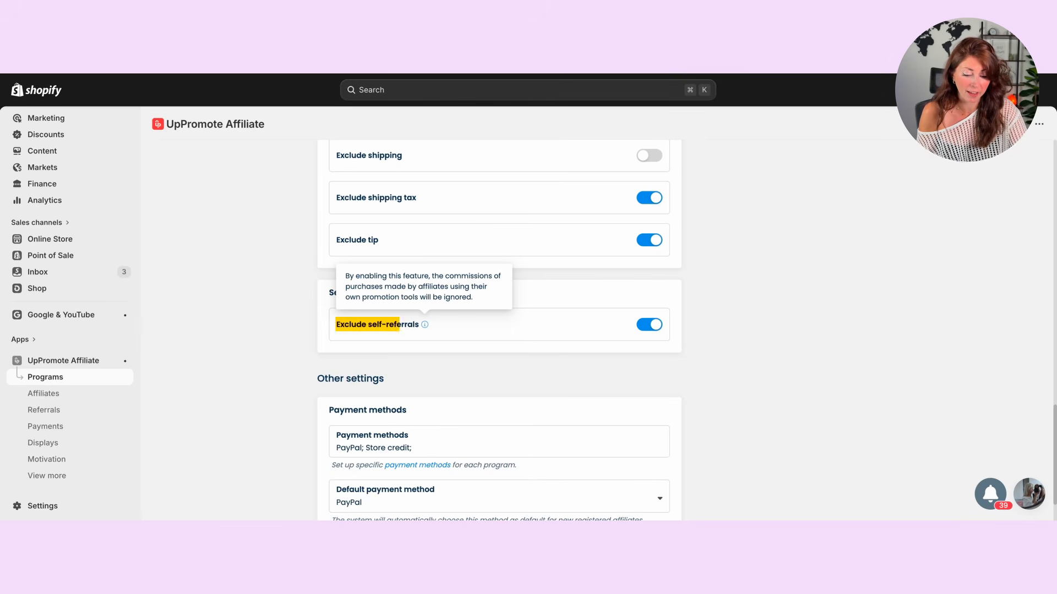
scroll(337, 330, "down", 2)
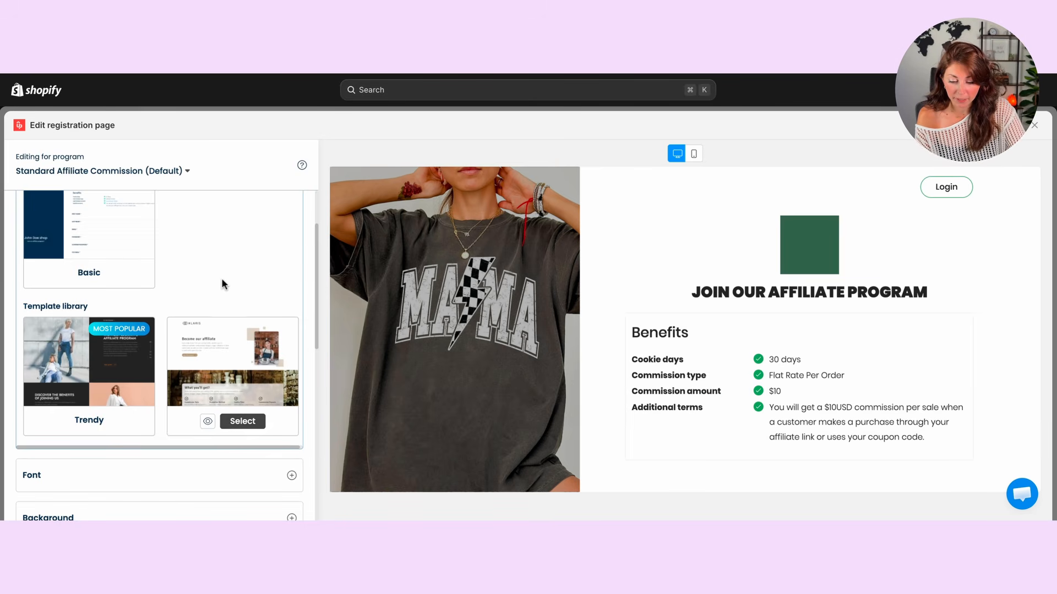
Step: Examine the registration page template currently in use and the Trendy and Comfort templates in the library
scroll(223, 279, "up", 1)
mouse_move(62, 298)
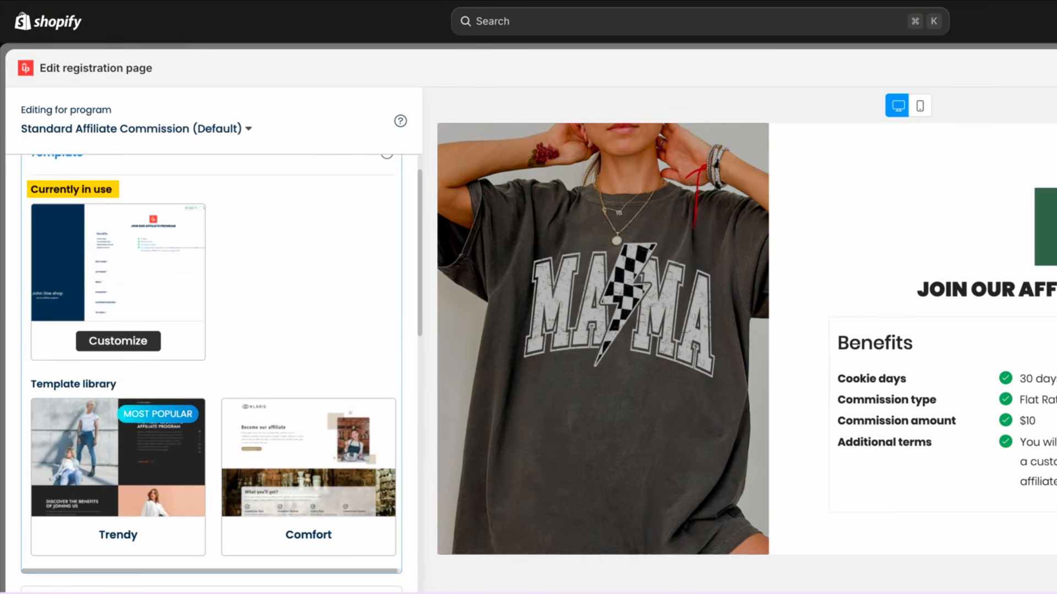
scroll(211, 363, "down", 2)
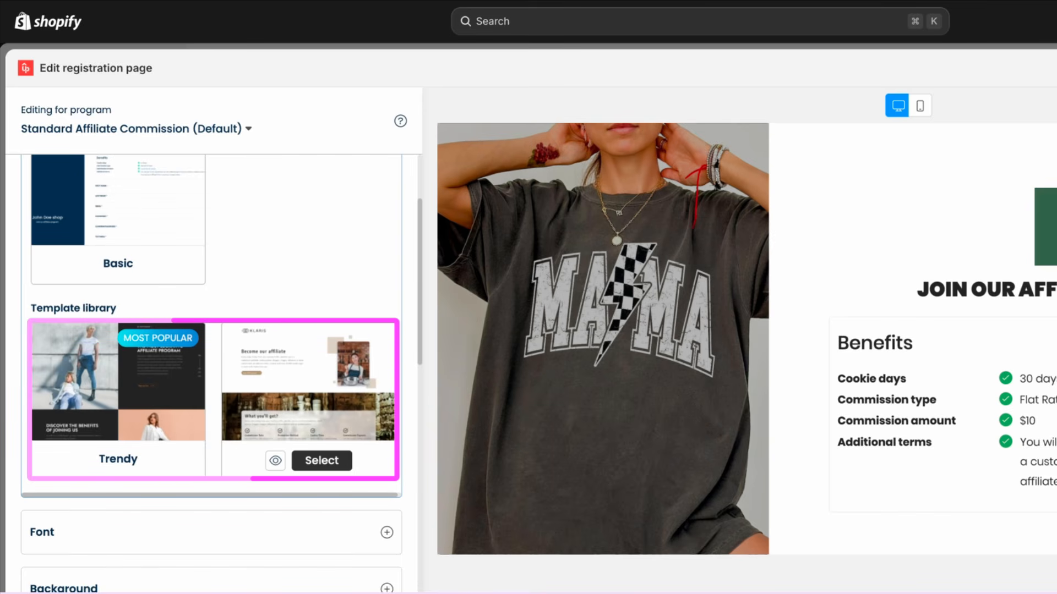
Step: Examine the registration page's remaining customization sections, from Font to UpPromote branding, and the preview's benefits and form fields
scroll(212, 308, "down", 4)
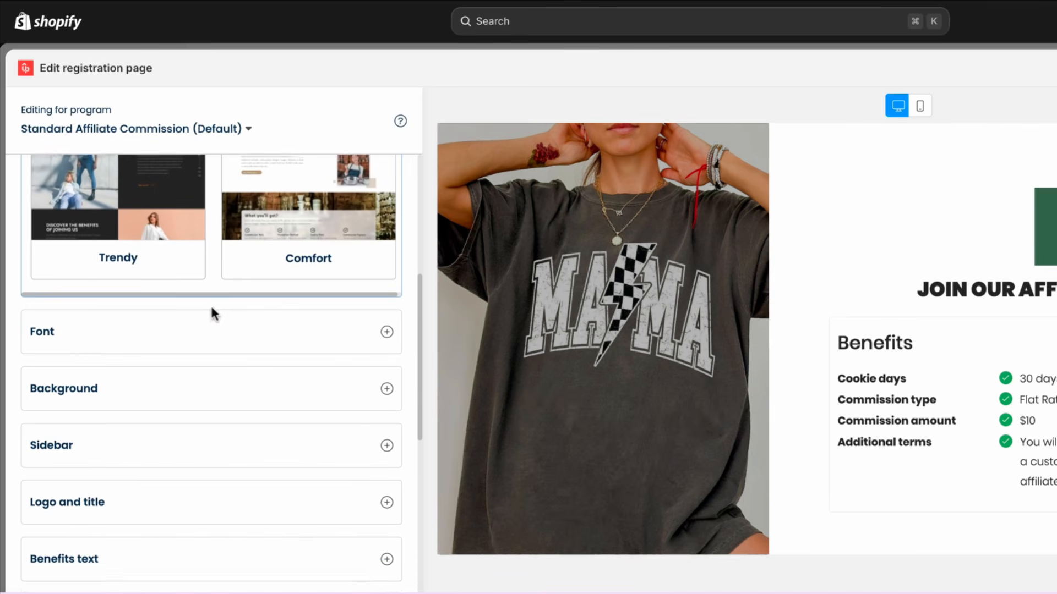
scroll(117, 358, "down", 2)
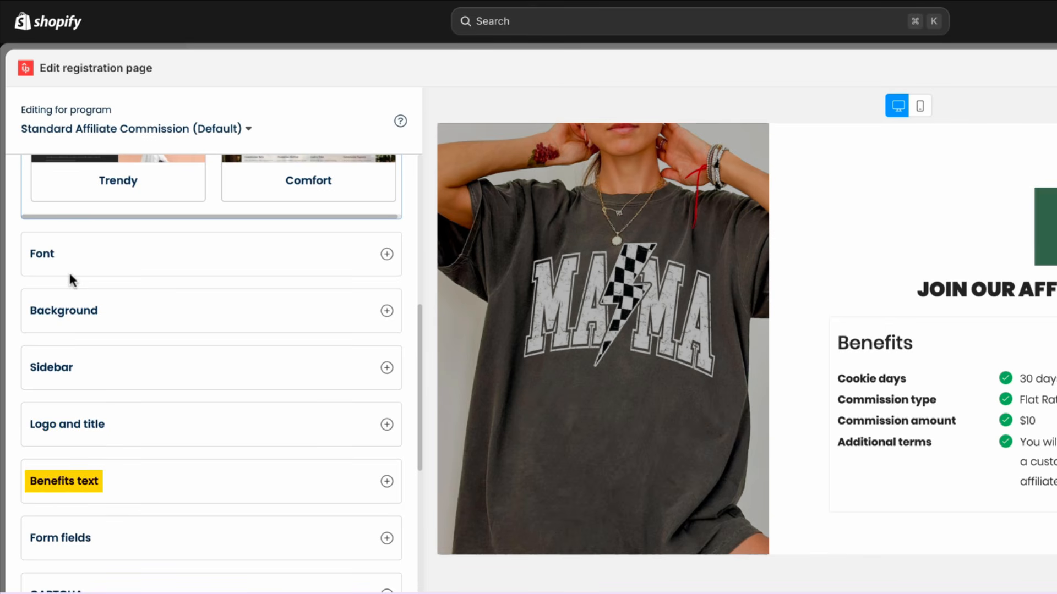
scroll(251, 346, "down", 6)
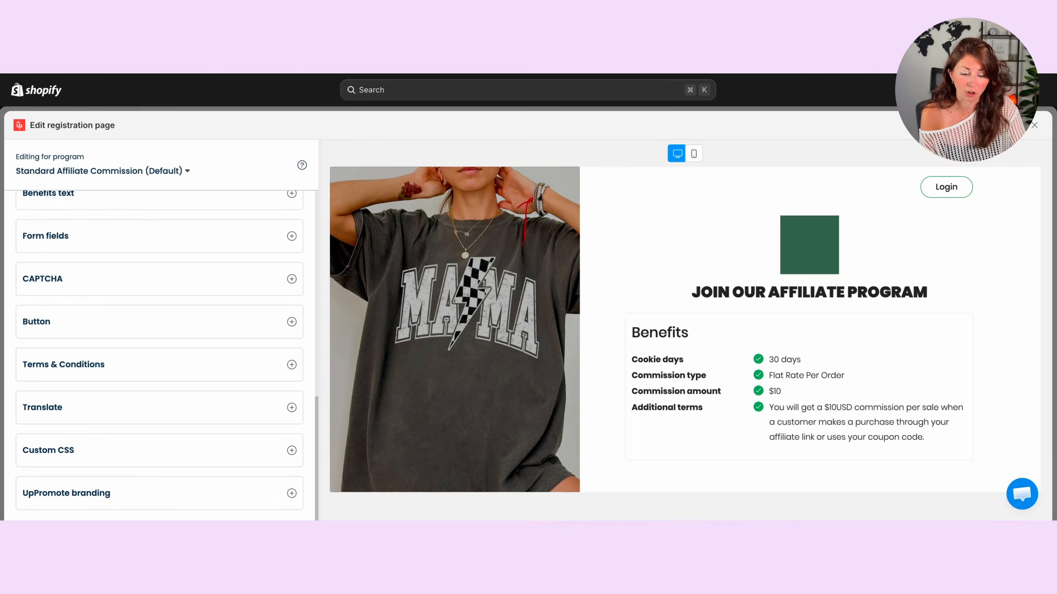
scroll(844, 299, "down", 2)
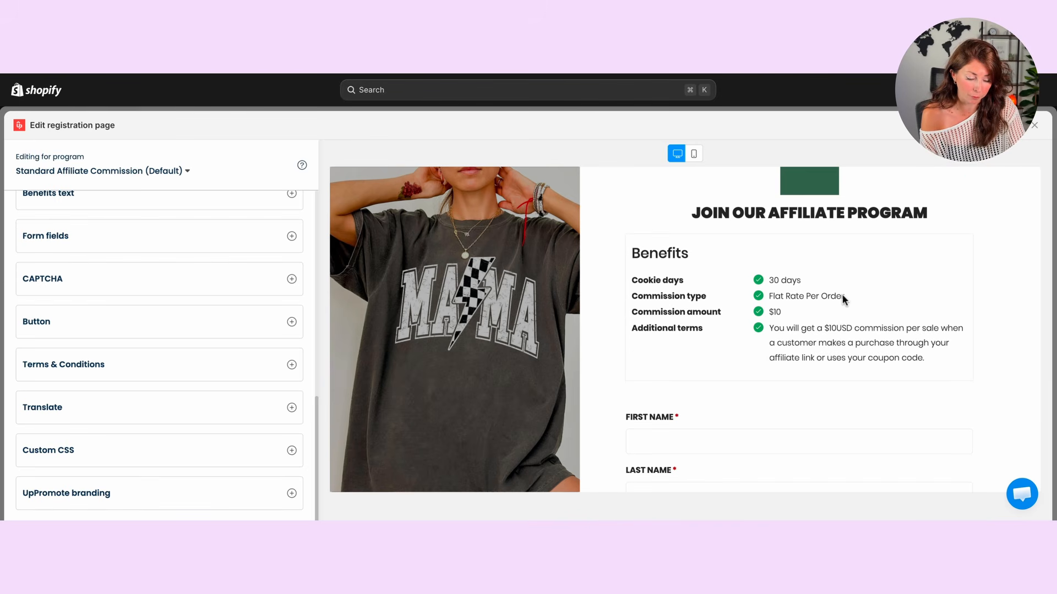
scroll(844, 299, "down", 1)
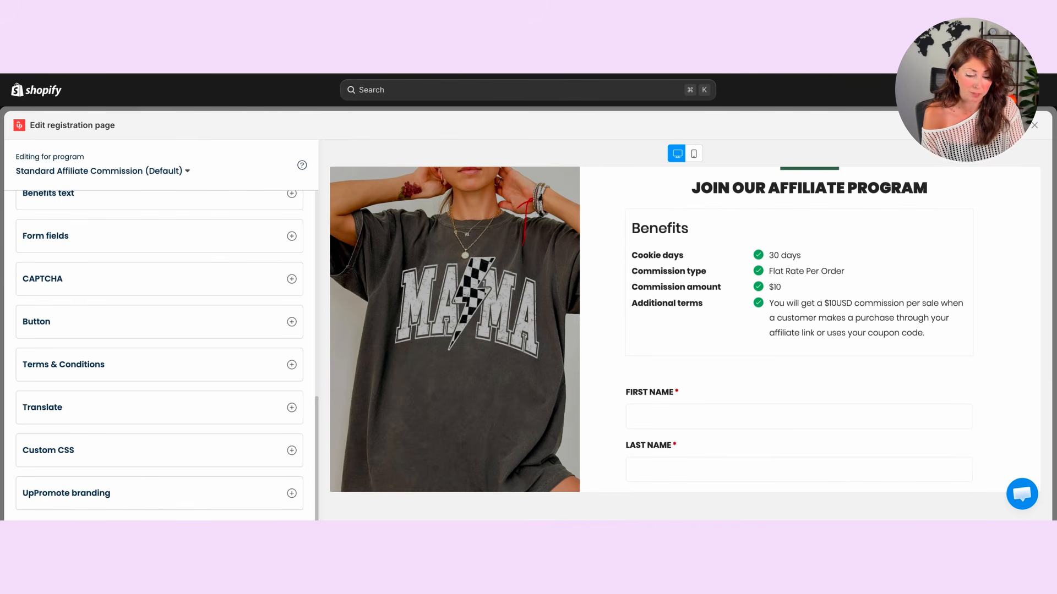
scroll(804, 330, "down", 1)
scroll(810, 329, "up", 1)
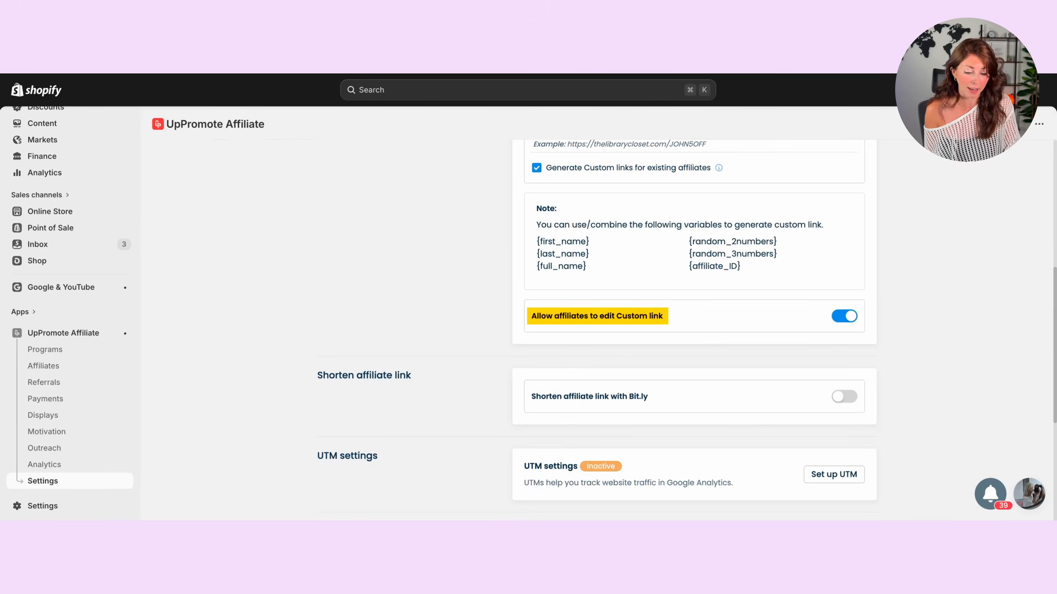
Step: Review the affiliate link settings and the fraud settings for signup detection, signup restriction and sales blocking
scroll(693, 330, "down", 5)
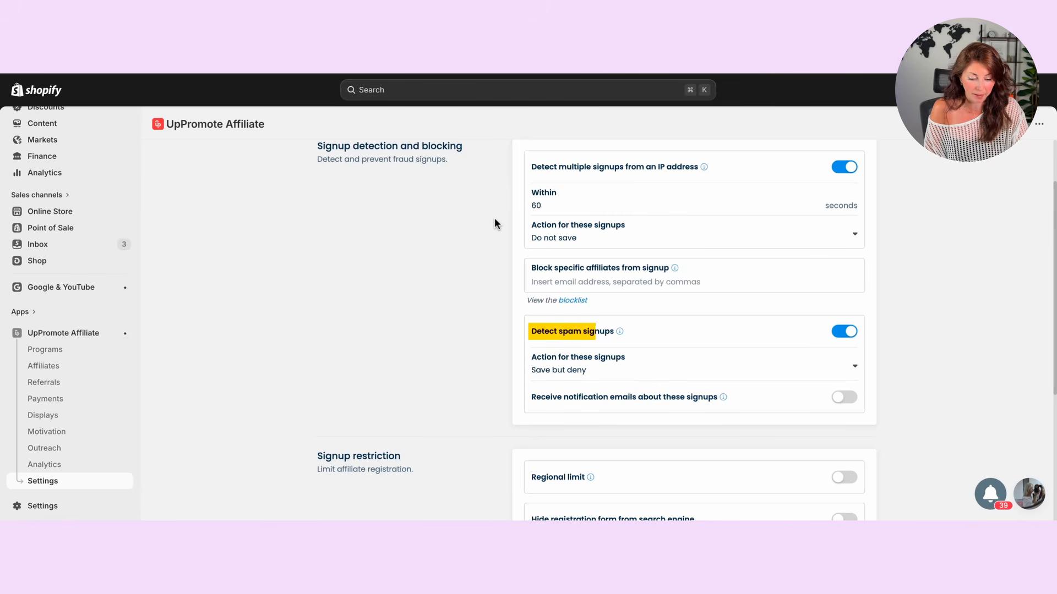
scroll(439, 290, "down", 3)
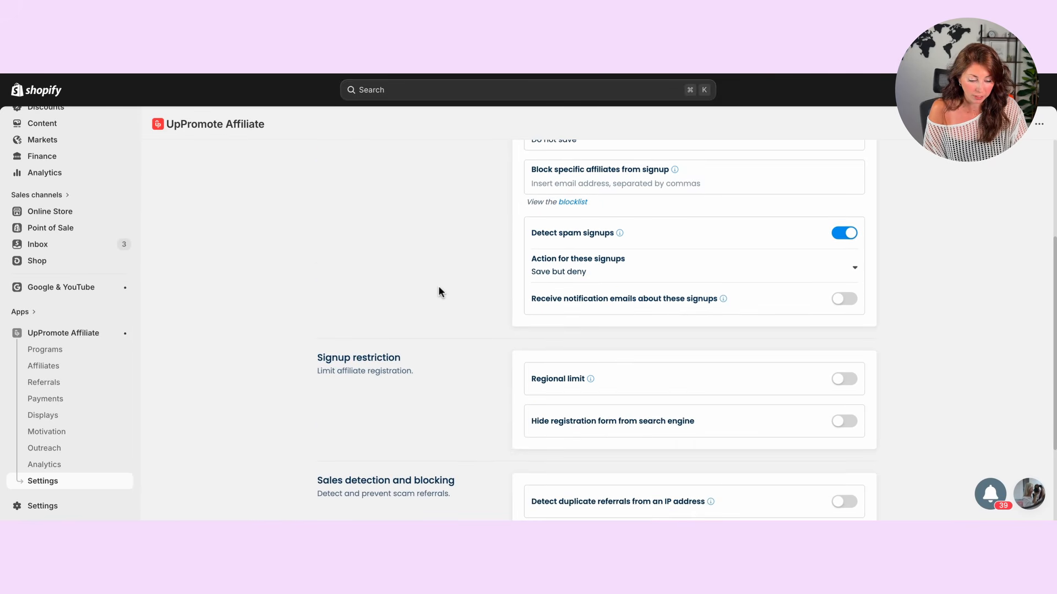
scroll(438, 285, "down", 1)
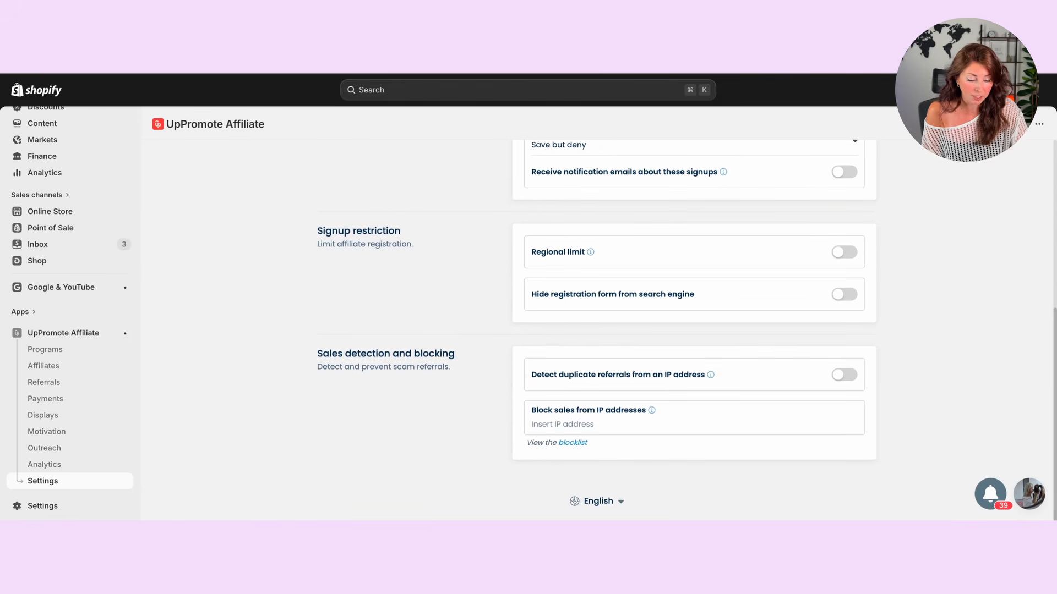
scroll(596, 332, "up", 4)
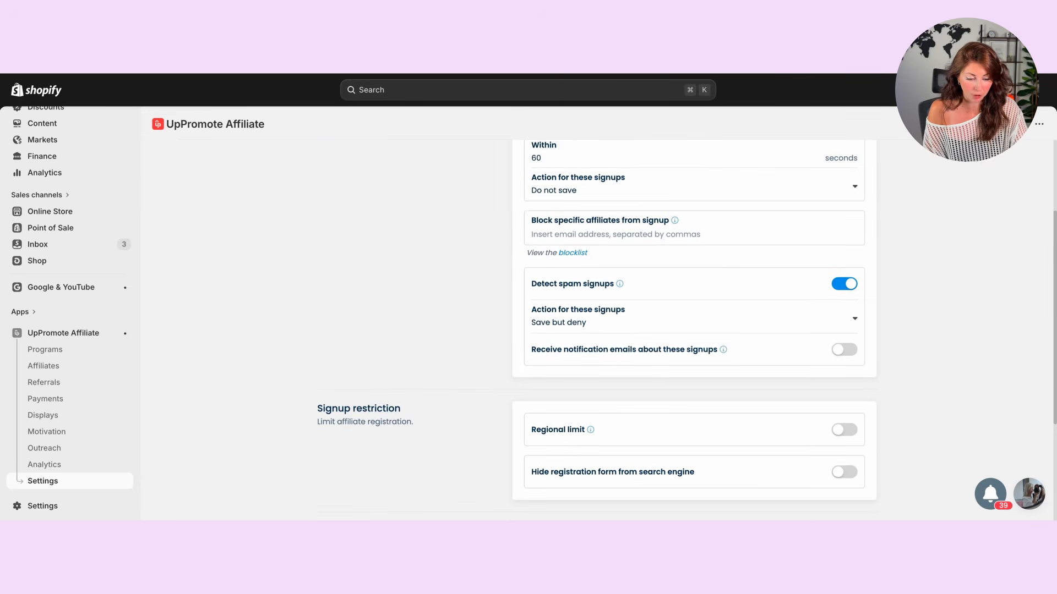
scroll(596, 328, "up", 8)
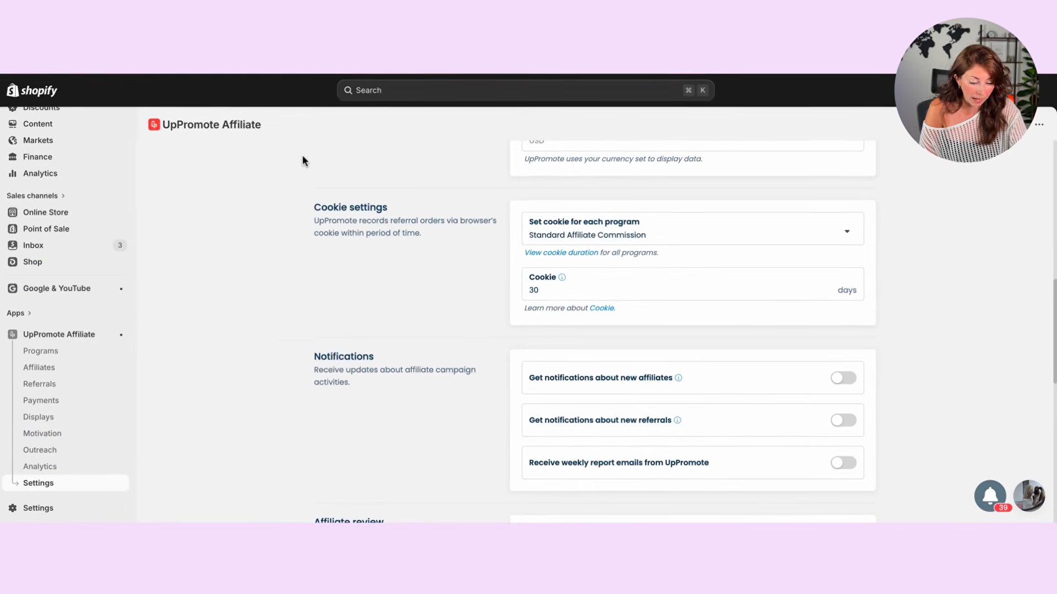
Step: Review the cookie duration, notification and affiliate review settings for the Standard Affiliate Commission program
scroll(75, 265, "down", 1)
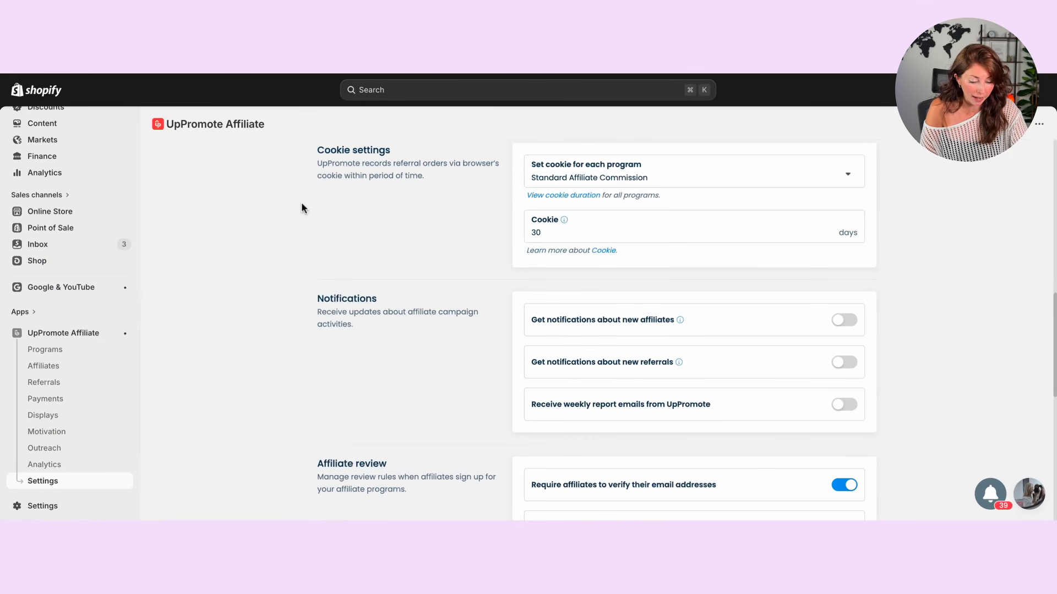
scroll(301, 202, "down", 4)
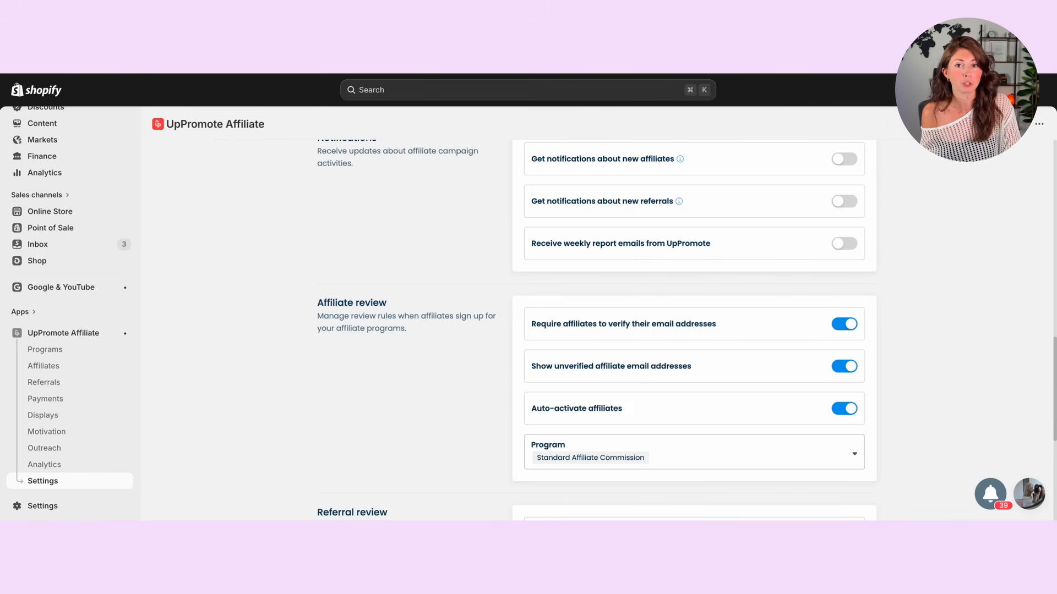
scroll(605, 330, "down", 5)
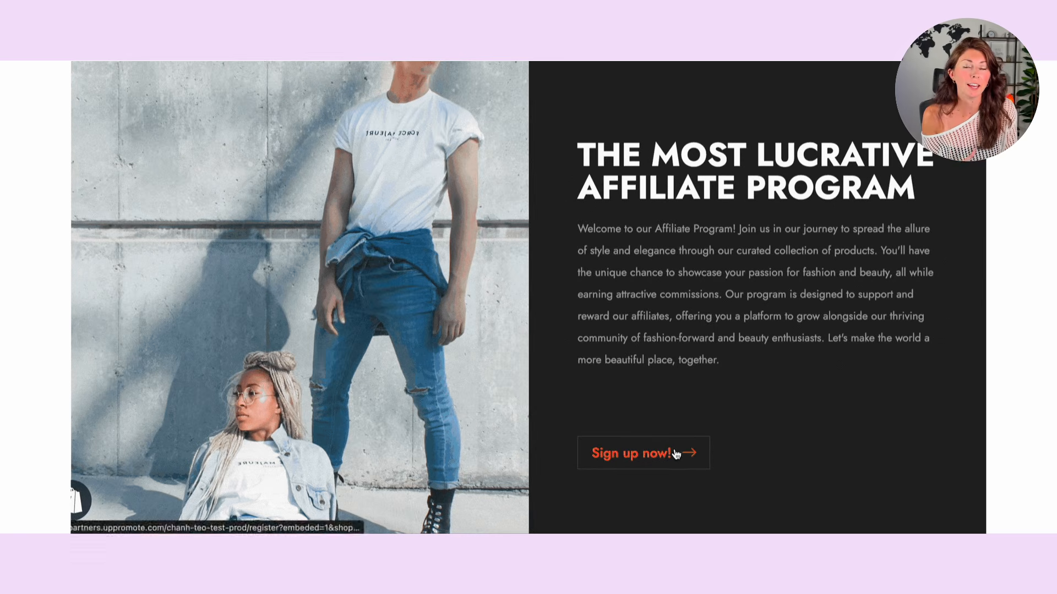
Step: Open the sign-up form from the affiliate program landing page and begin filling in the First Name field
left_click(674, 452)
left_click(663, 254)
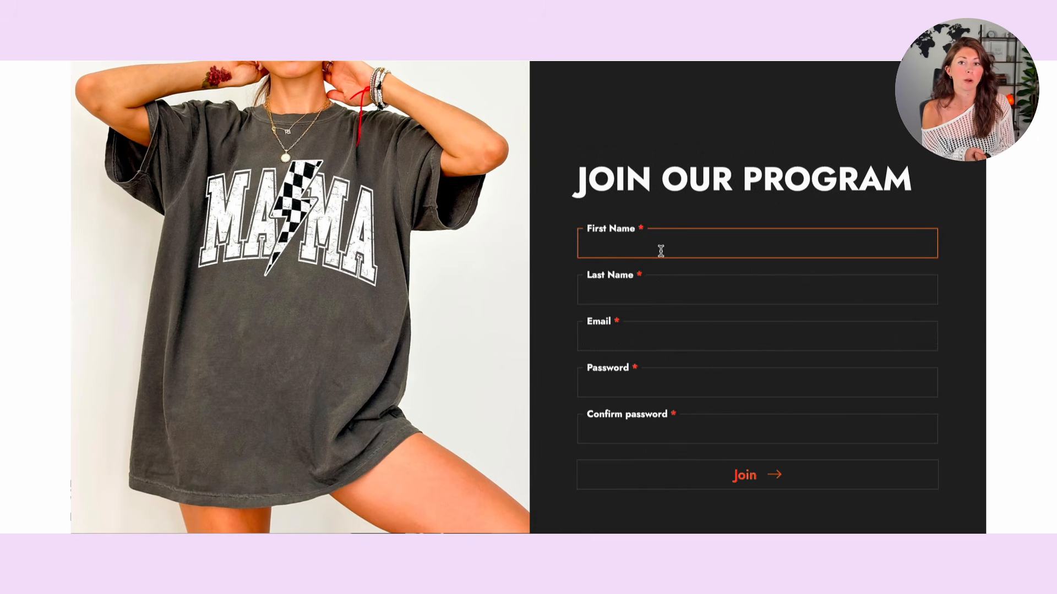
type("Up")
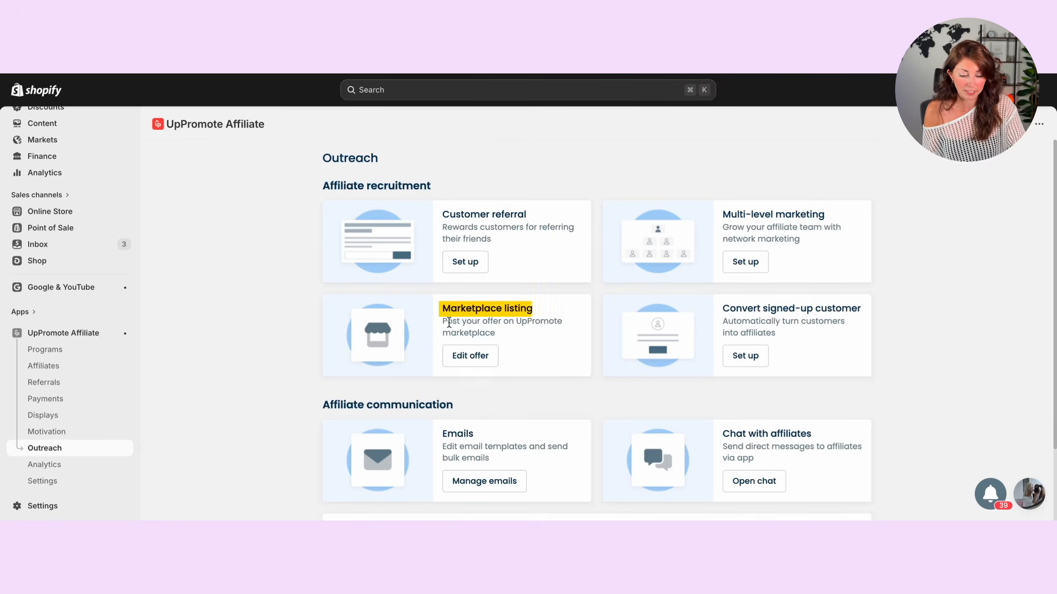
Step: Open the marketplace listing offer for editing and review which affiliate promotion channels are allowed or prohibited
left_click(479, 352)
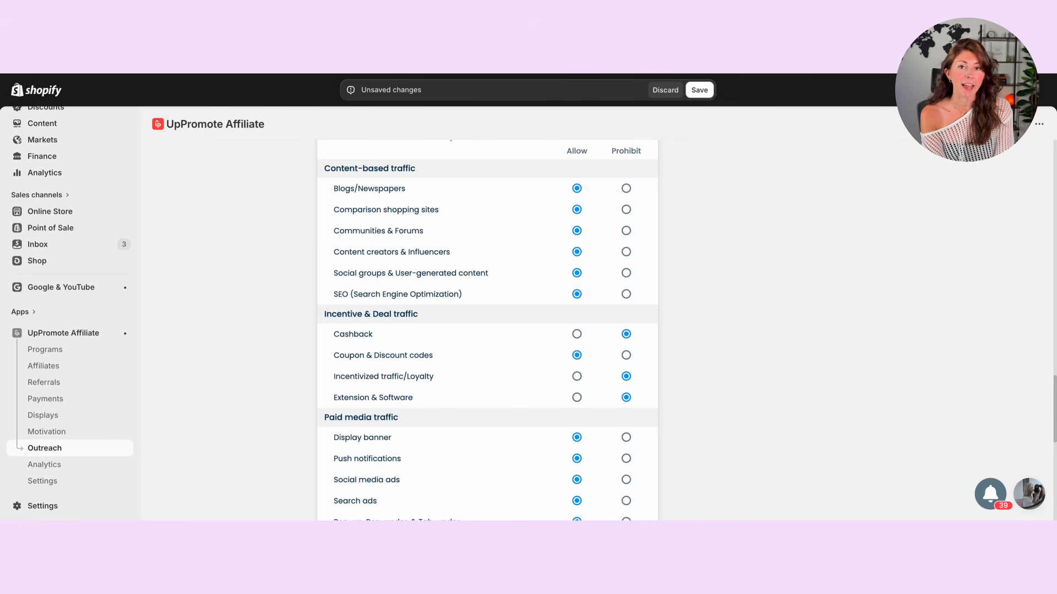
scroll(487, 330, "up", 1)
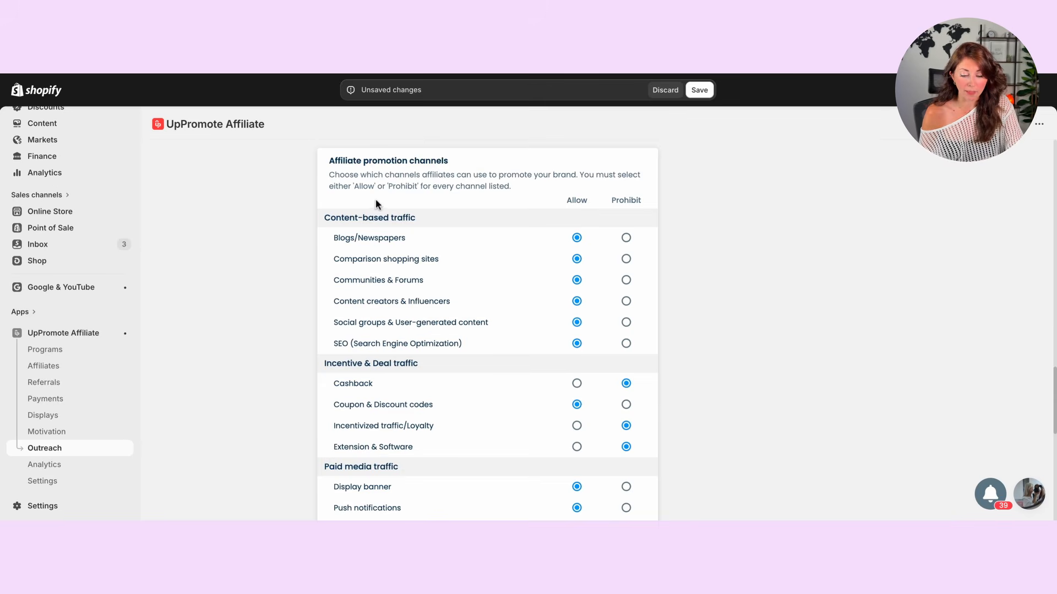
scroll(376, 203, "down", 1)
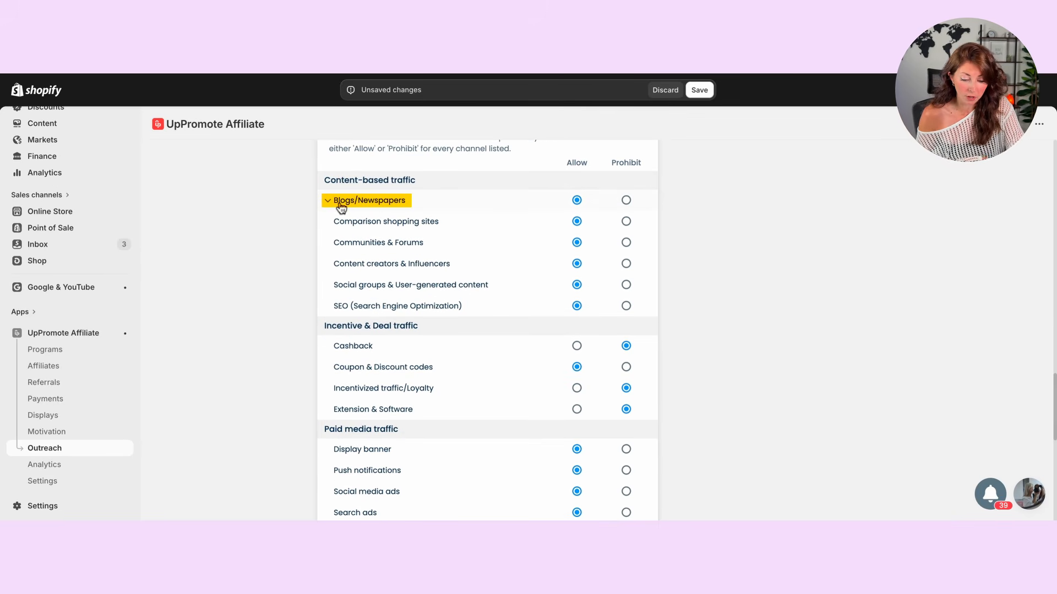
scroll(342, 206, "down", 5)
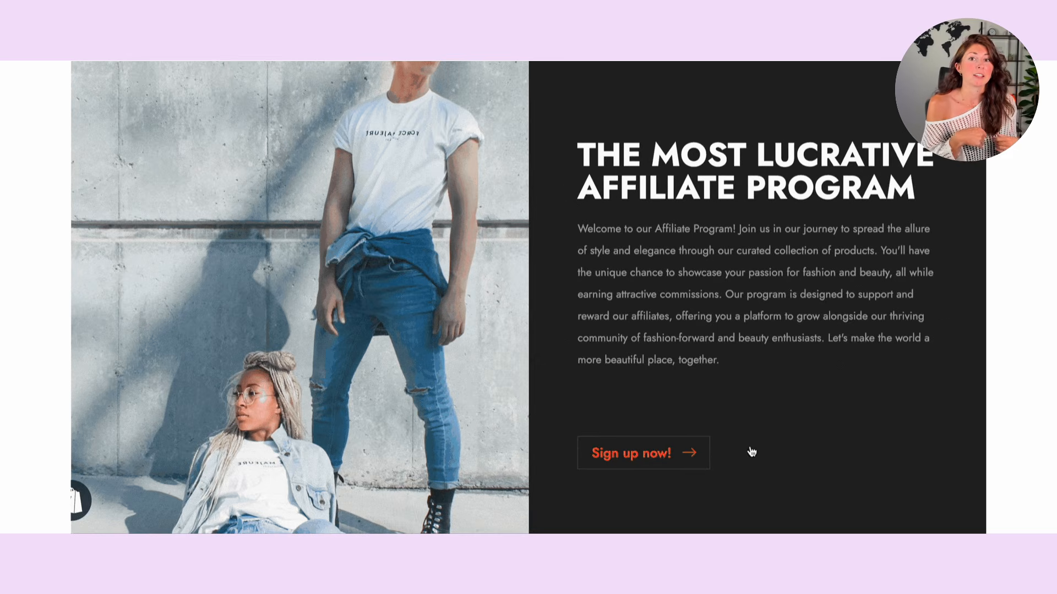
Step: Follow the sign-up link on the affiliate program landing page
left_click(684, 450)
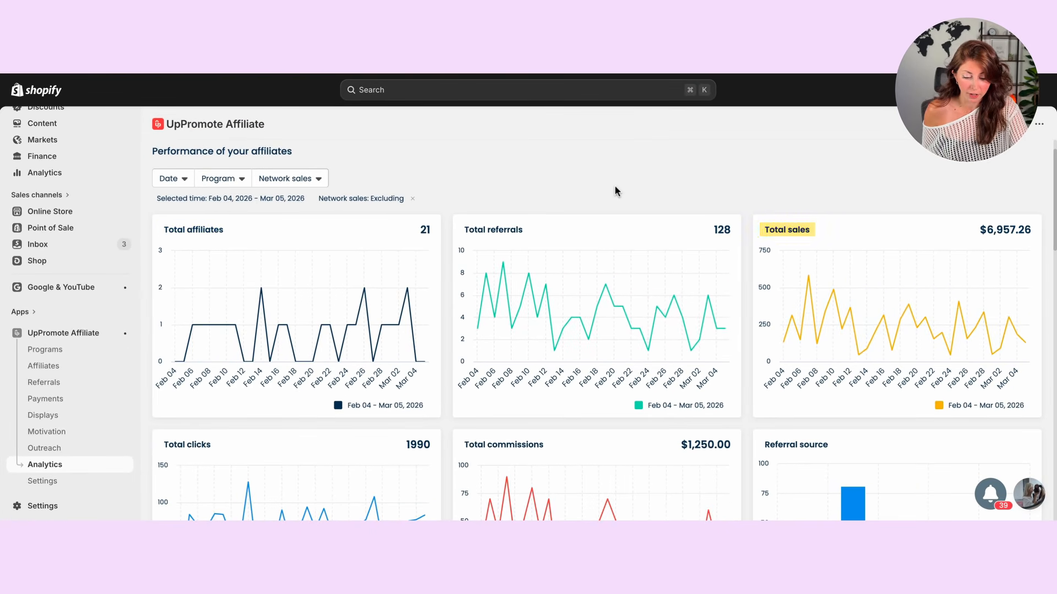
Step: Review the affiliate performance analytics and the Referrals list, including its commission, status and customer name columns
scroll(614, 185, "down", 10)
scroll(742, 204, "down", 1)
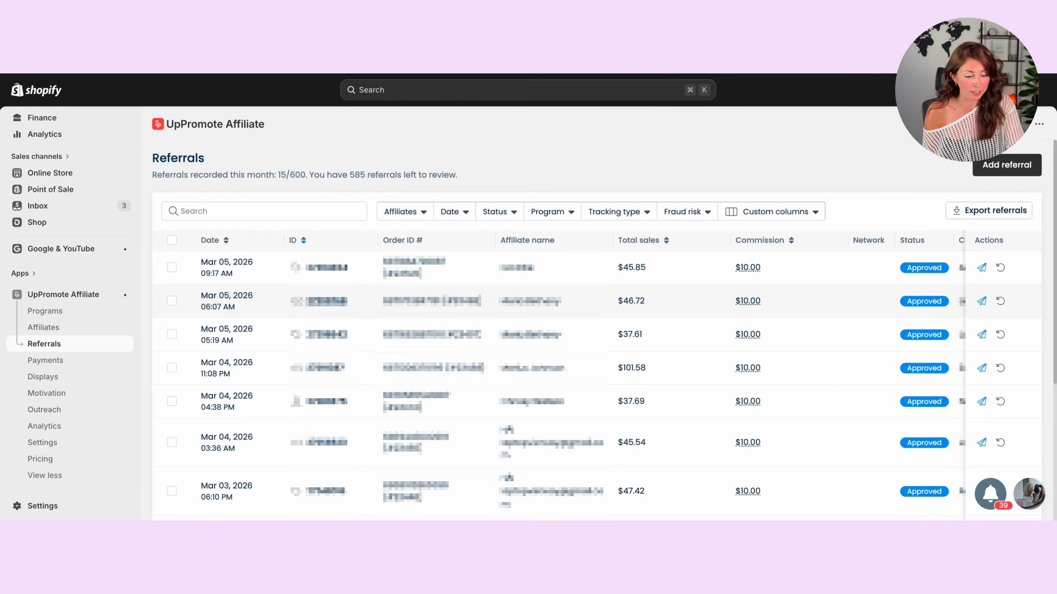
scroll(503, 279, "right", 4)
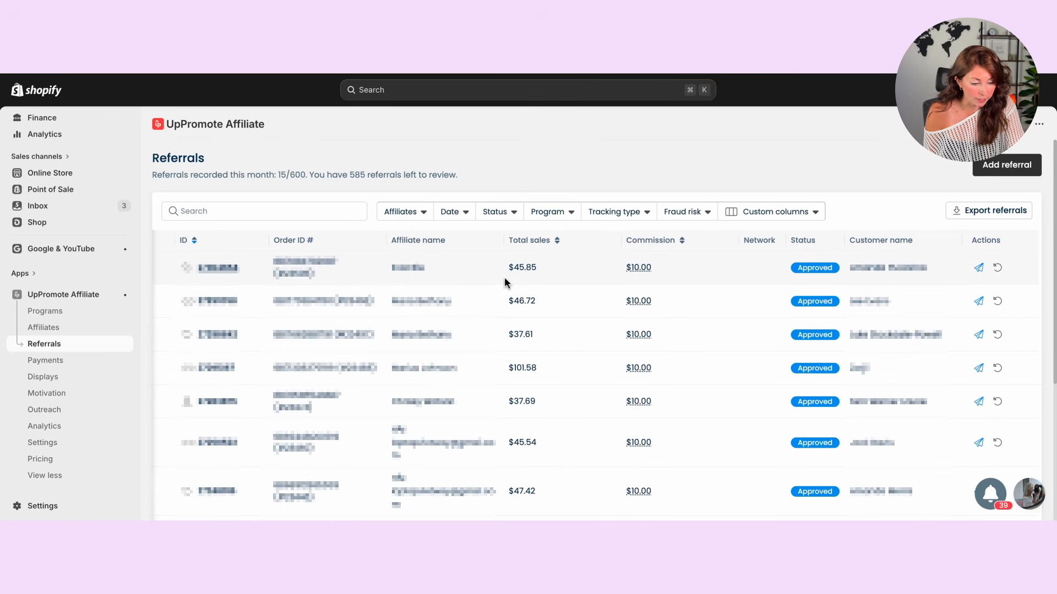